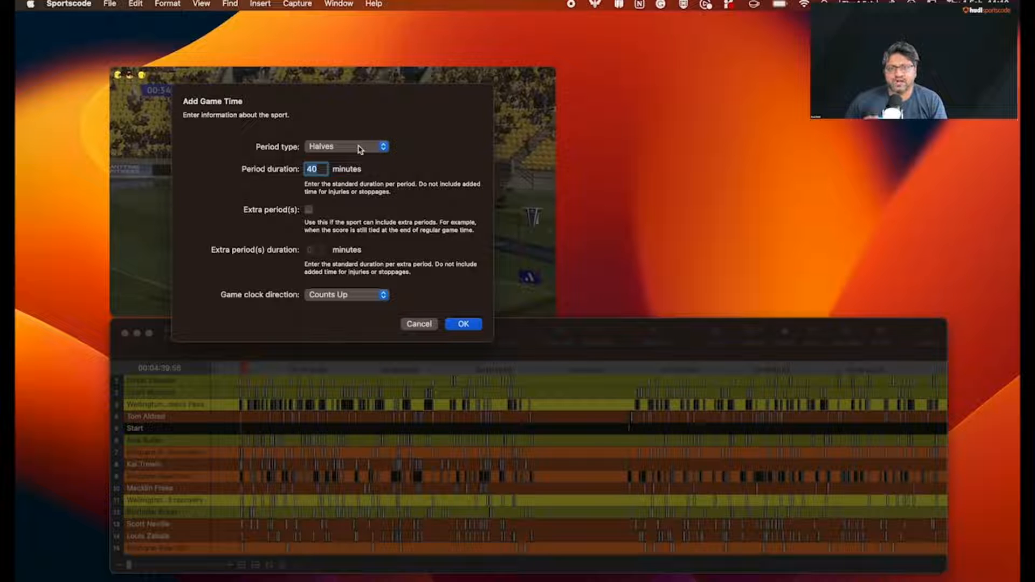
Keep the period type as Halves and set the period duration to 45 minutes
{"action": "left_click", "coordinate": [360, 150]}
{"action": "left_click", "coordinate": [360, 148]}
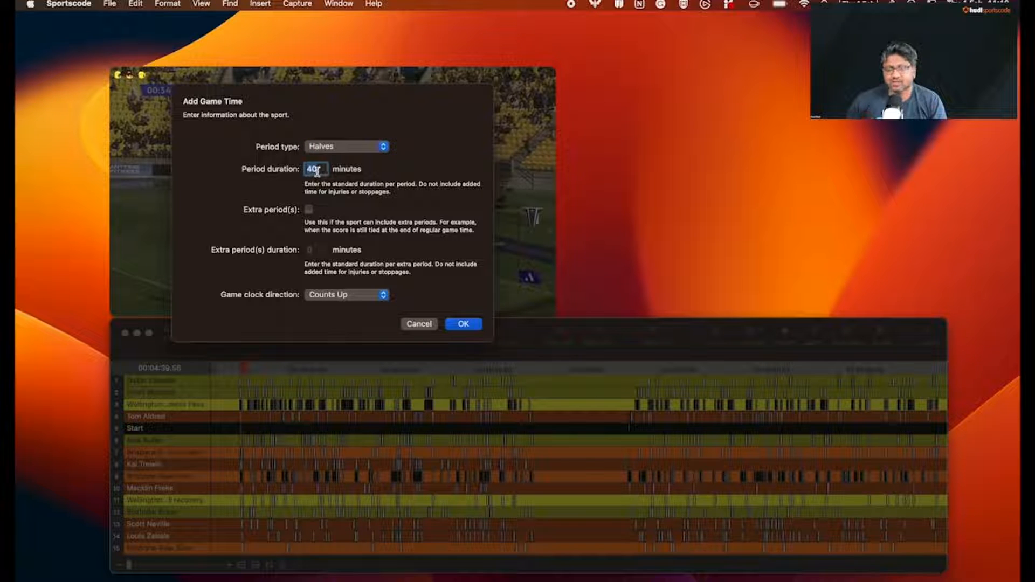
{"action": "double_click", "coordinate": [317, 171]}
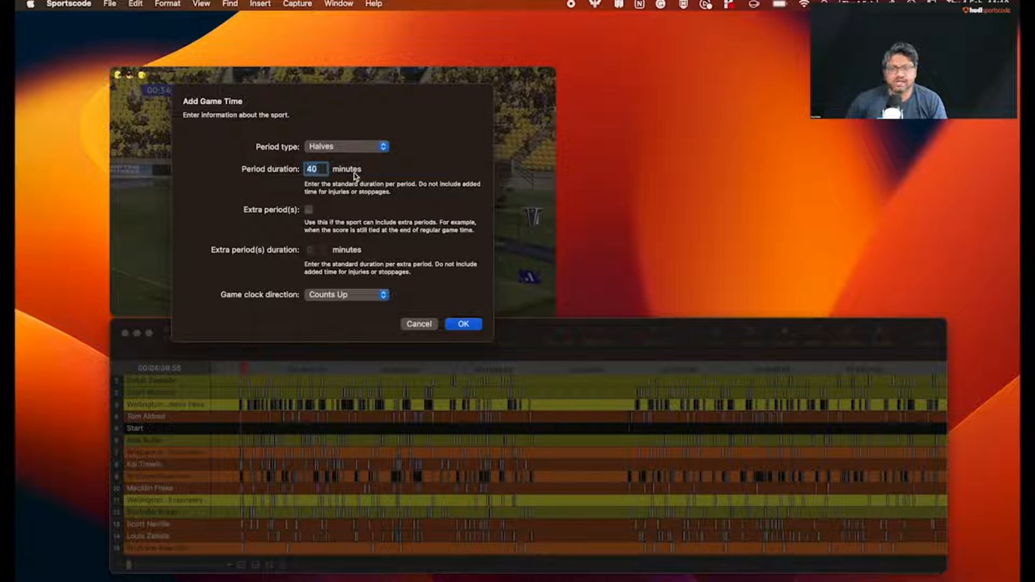
{"action": "type", "text": "45"}
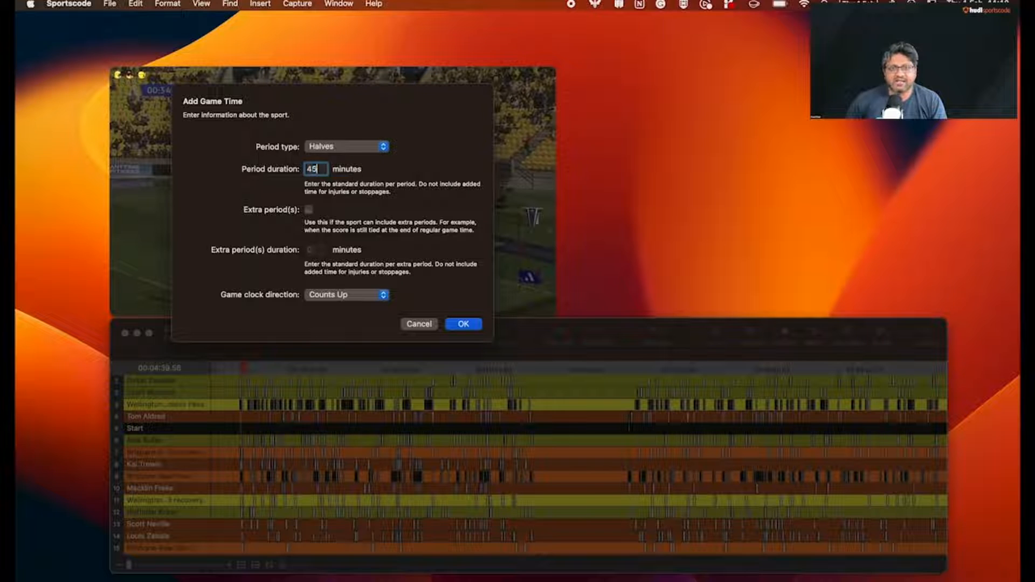
Enable extra periods of 15 minutes, keep the game clock direction as Counts Up, and confirm the game time settings
{"action": "left_click", "coordinate": [309, 209]}
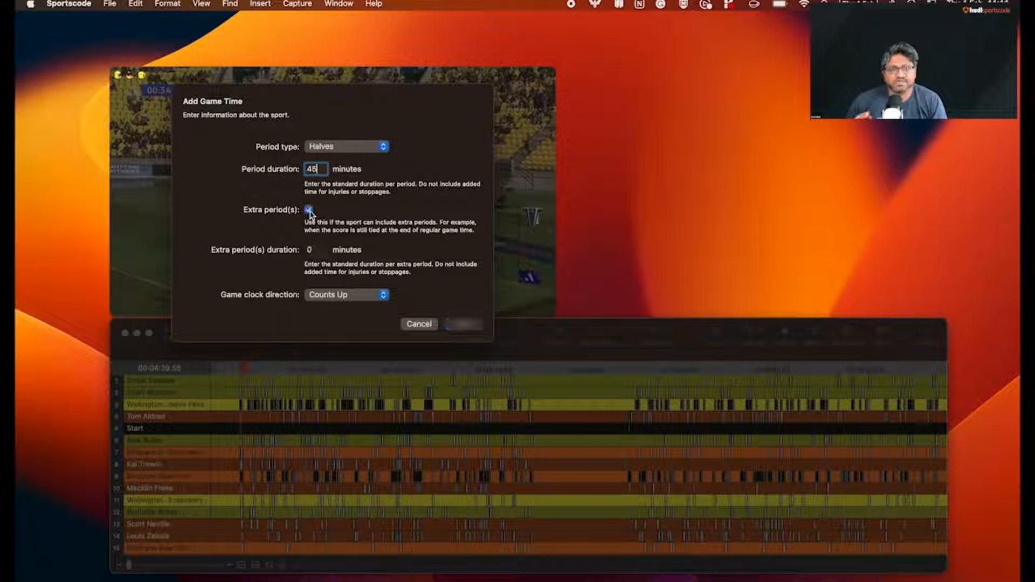
{"action": "left_click", "coordinate": [312, 249]}
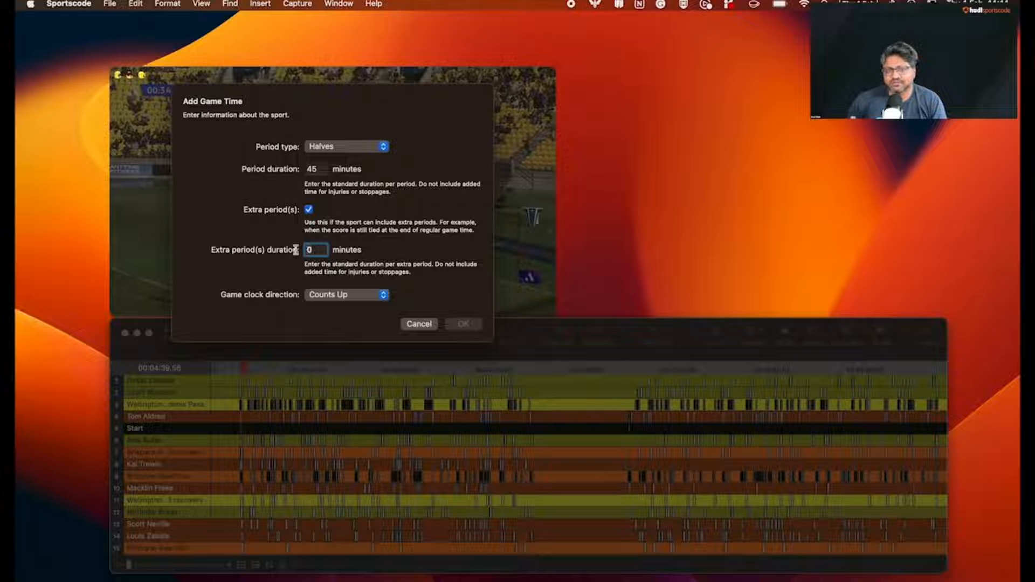
{"action": "type", "text": "15"}
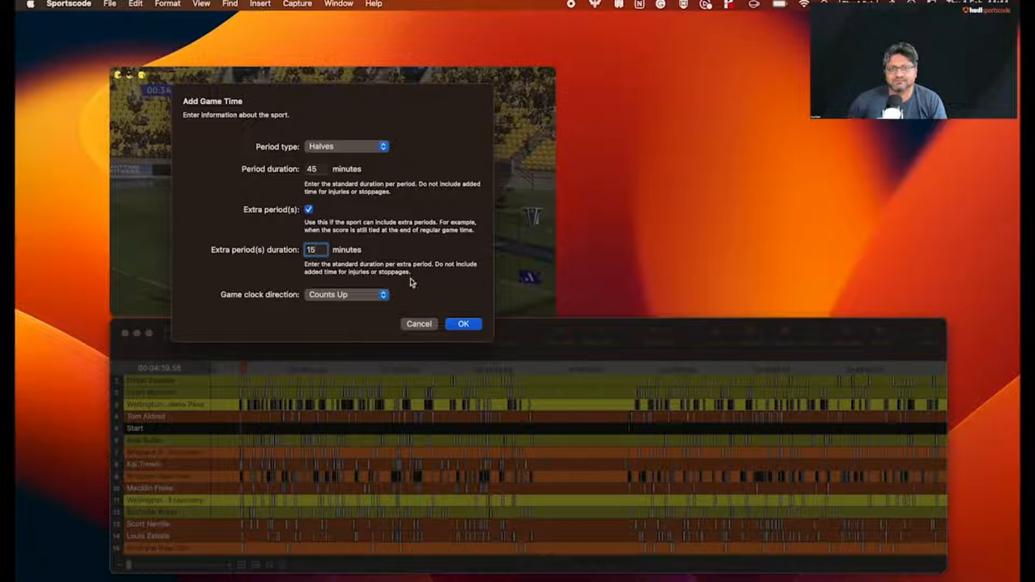
{"action": "left_click", "coordinate": [383, 295]}
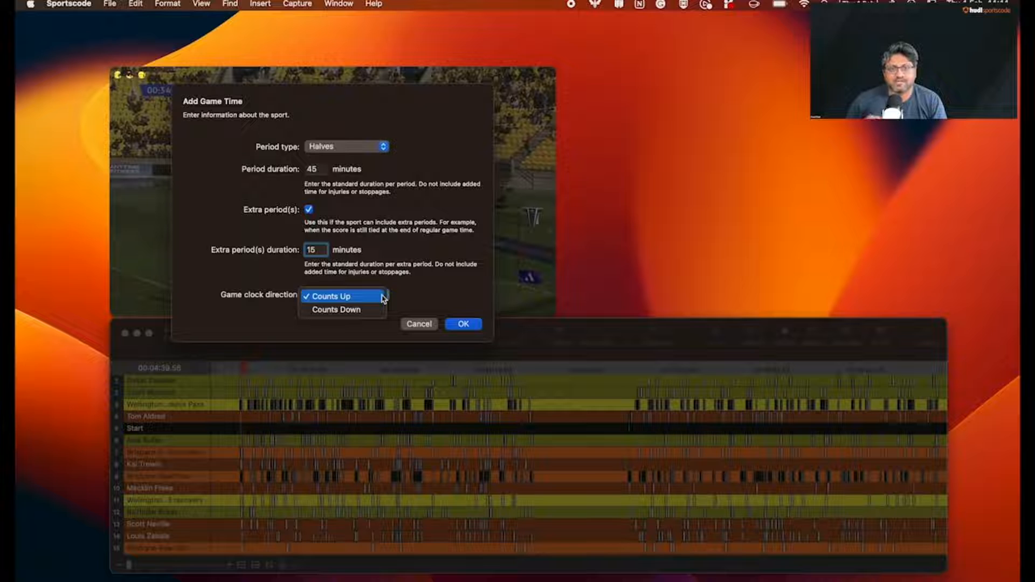
{"action": "left_click", "coordinate": [371, 297]}
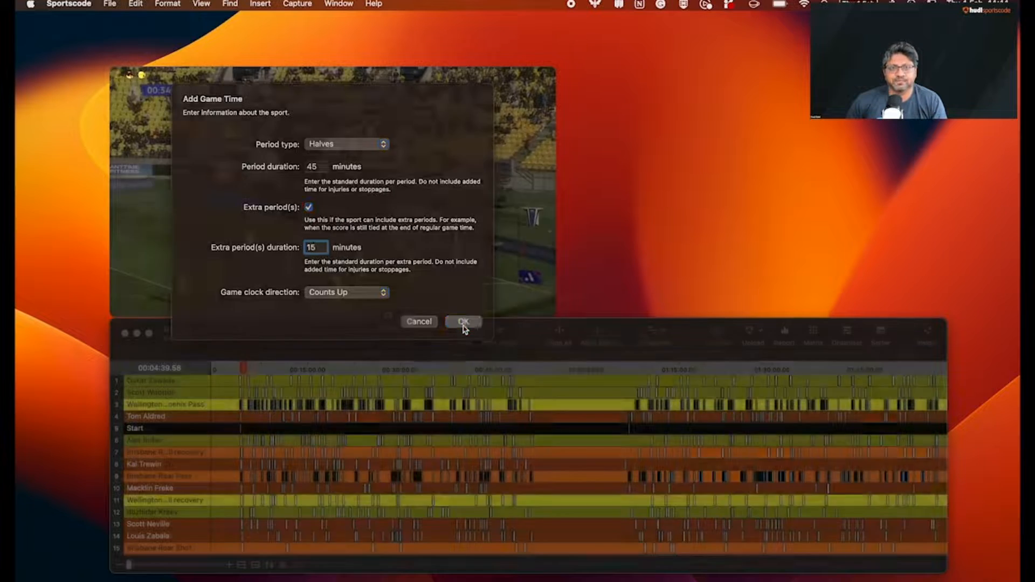
{"action": "left_click", "coordinate": [464, 324]}
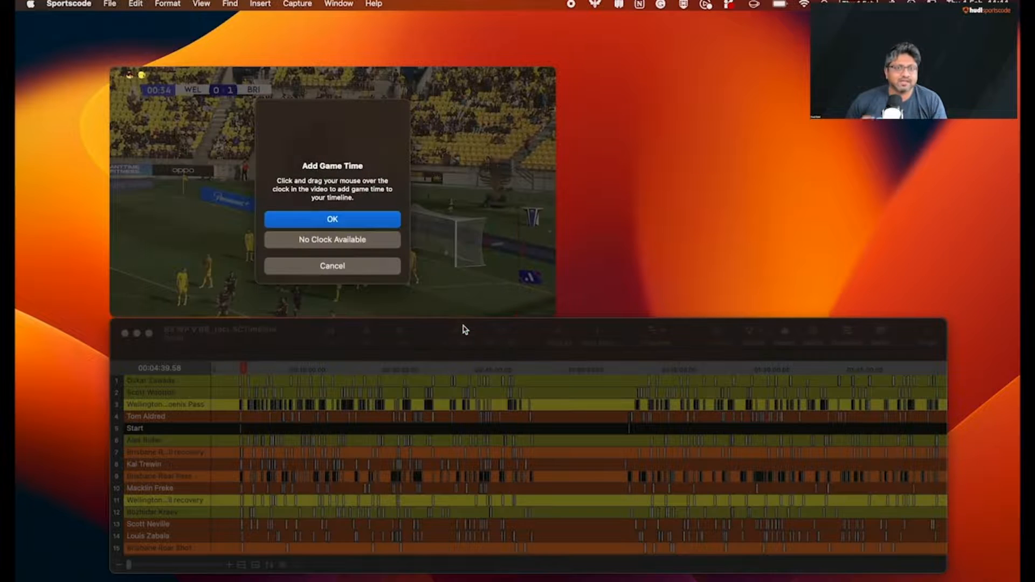
Move the playhead to an early frame showing the match clock, mark the clock area in the video, and confirm it to add game time
{"action": "left_click", "coordinate": [356, 222]}
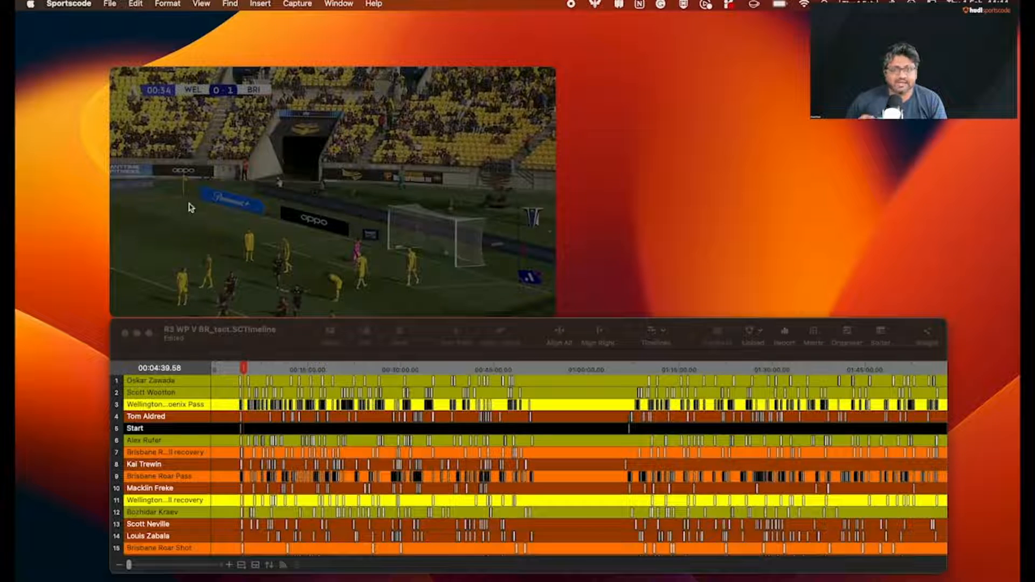
{"action": "left_click", "coordinate": [242, 369]}
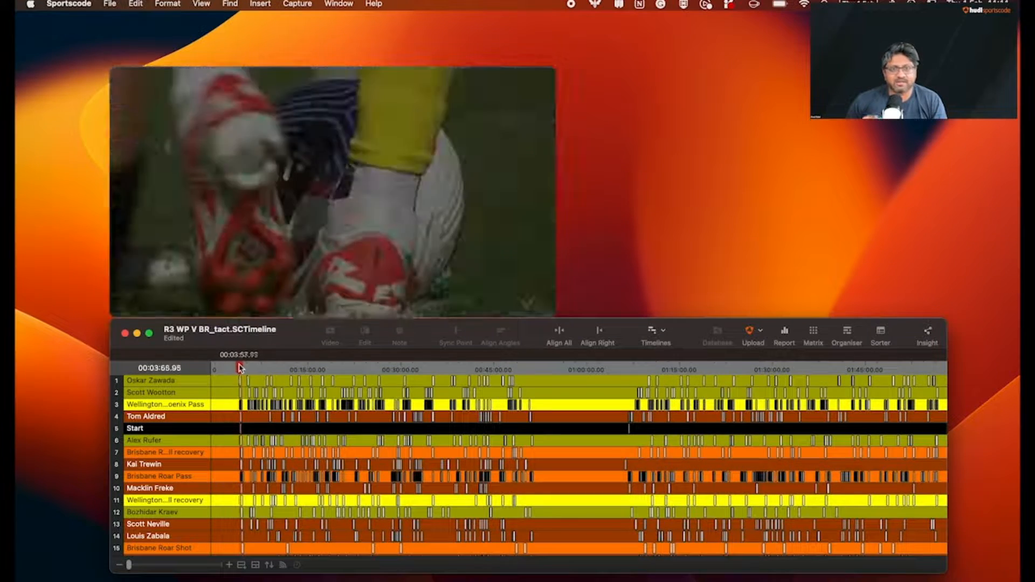
{"action": "left_click", "coordinate": [243, 368]}
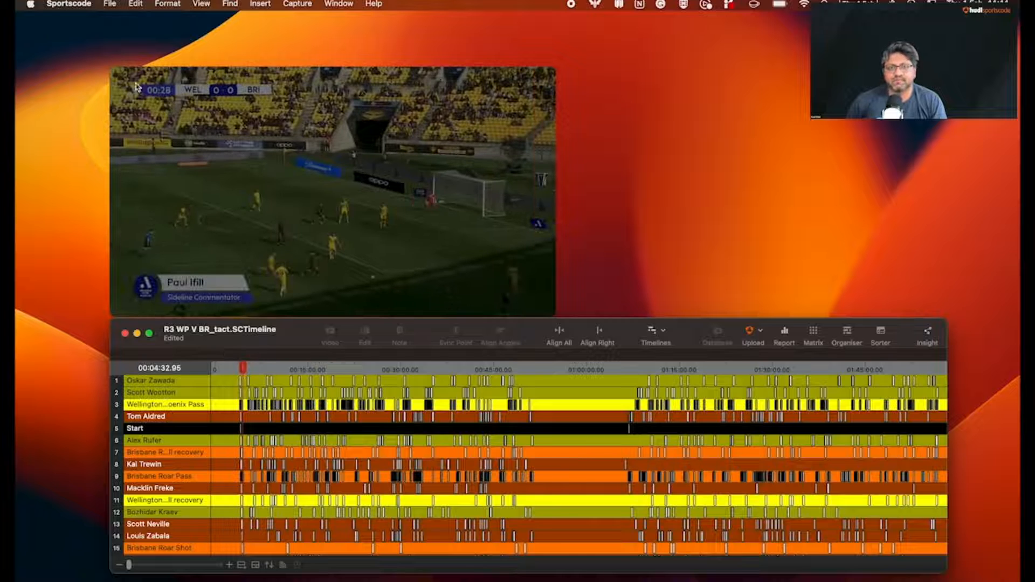
{"action": "left_click_drag", "start_coordinate": [141, 87], "coordinate": [177, 102]}
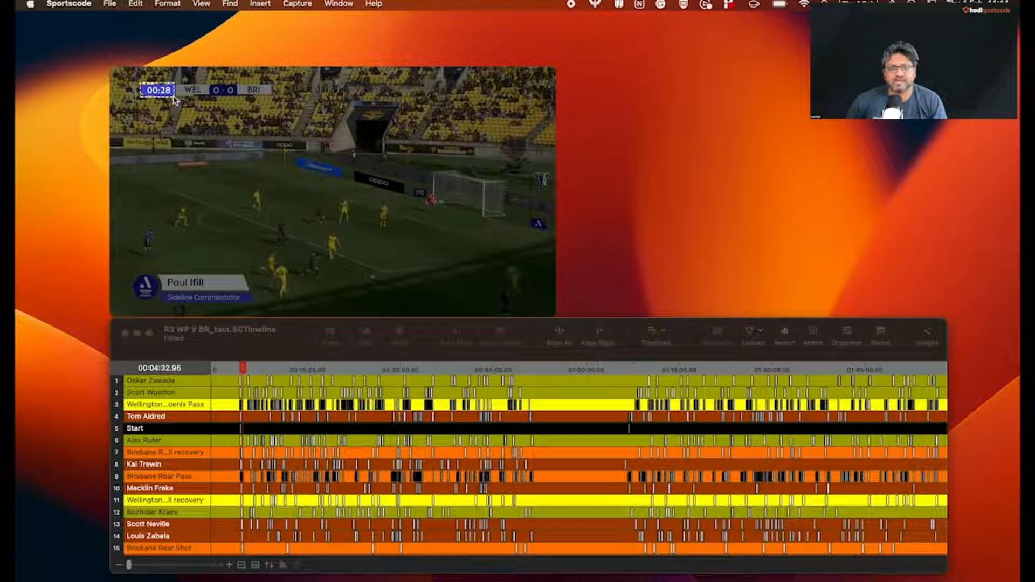
{"action": "key", "text": "Return"}
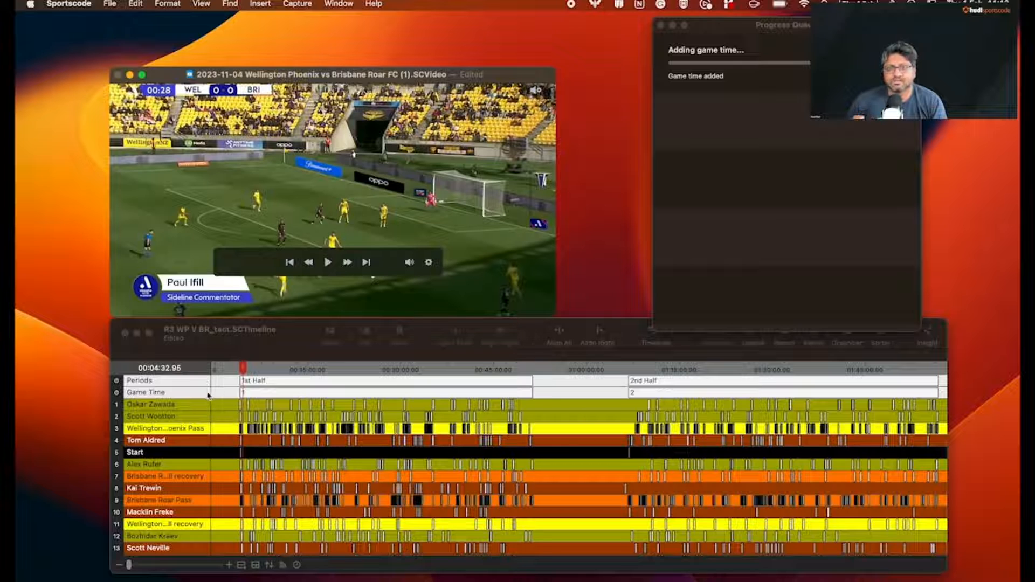
Examine the Periods and Game Time rows in the timeline by selecting each in turn
{"action": "left_click", "coordinate": [198, 392]}
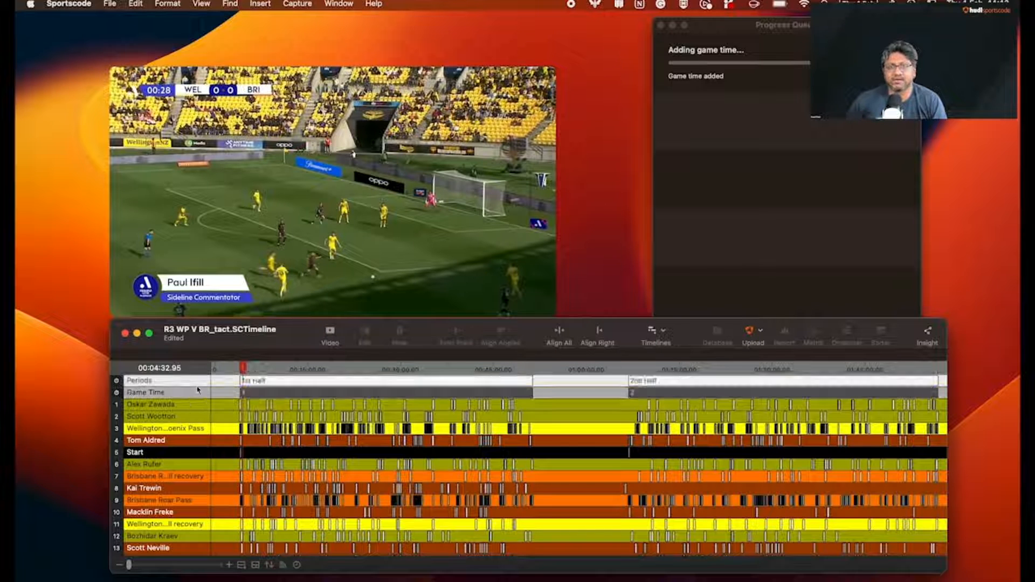
{"action": "left_click", "coordinate": [198, 383]}
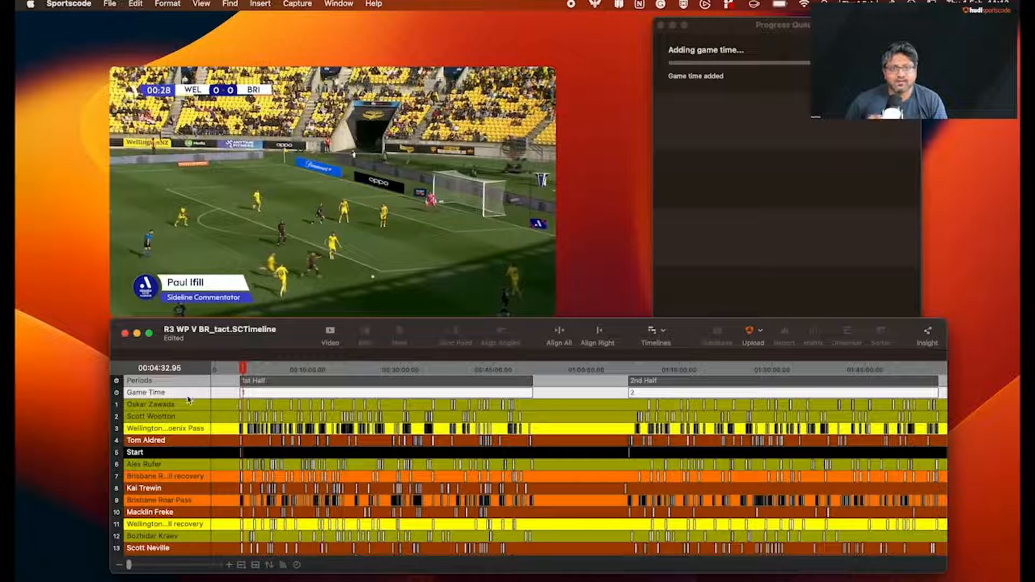
{"action": "left_click", "coordinate": [189, 397]}
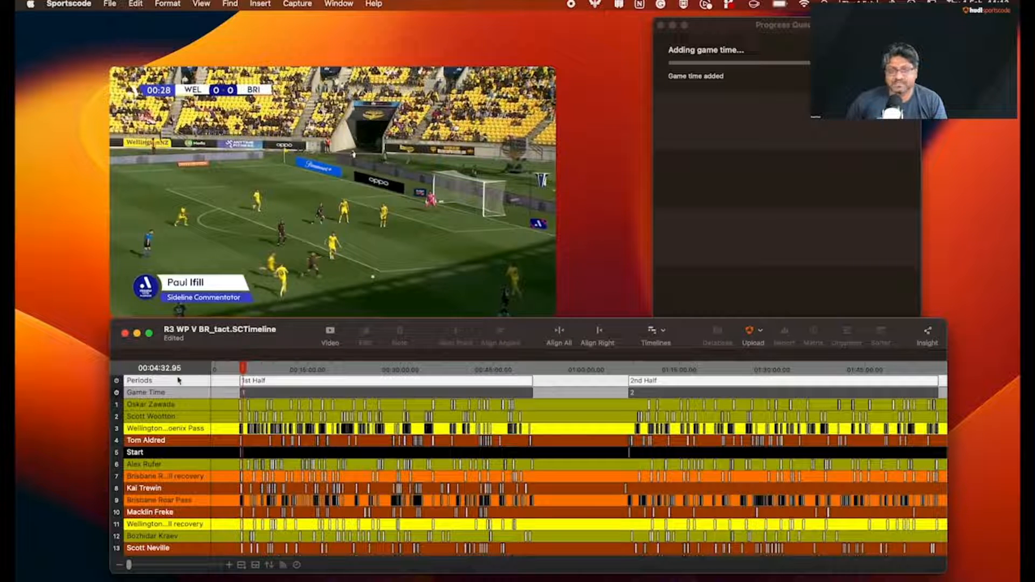
Open a first-half clip from row 1, view its time as Game Time (Period), Original Video Time and Game Time (Full Game), and close it
{"action": "left_click", "coordinate": [181, 405]}
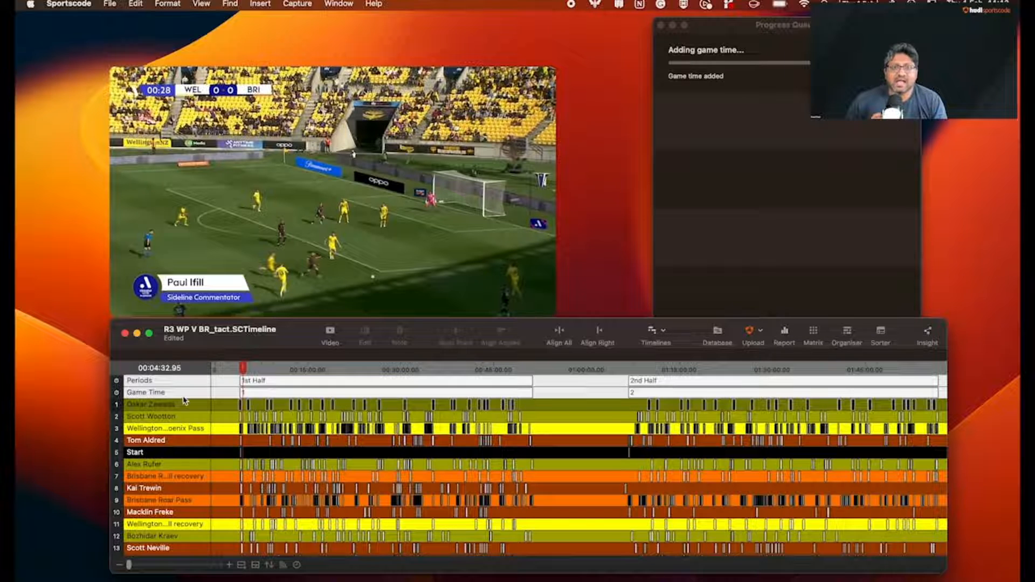
{"action": "left_click", "coordinate": [333, 409]}
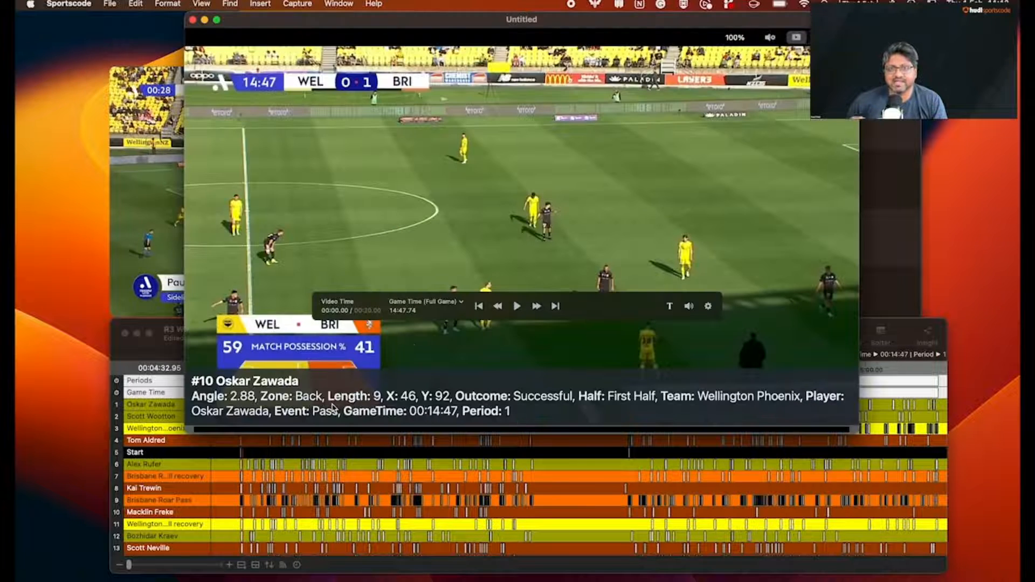
{"action": "left_click", "coordinate": [461, 306]}
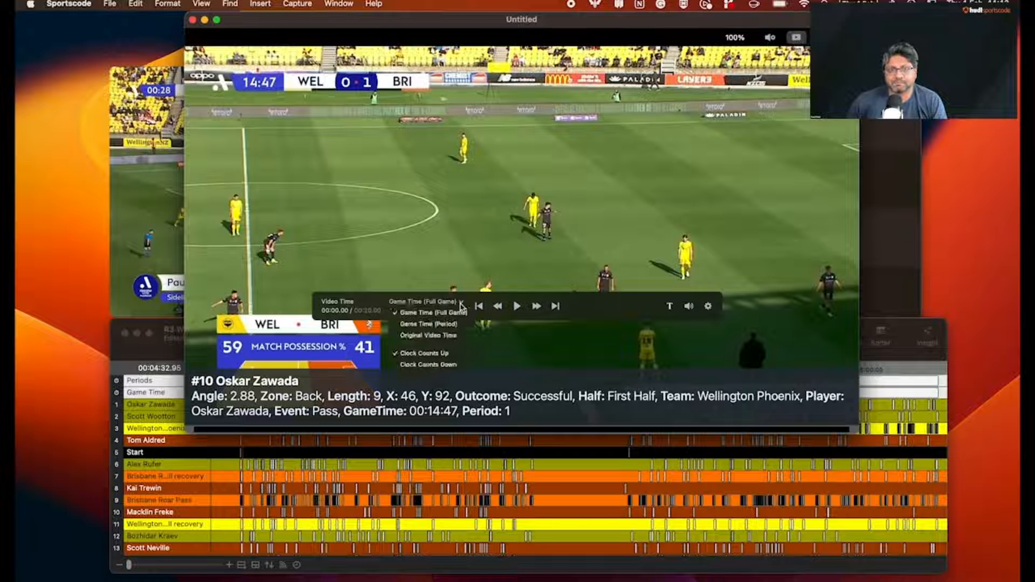
{"action": "left_click", "coordinate": [459, 324]}
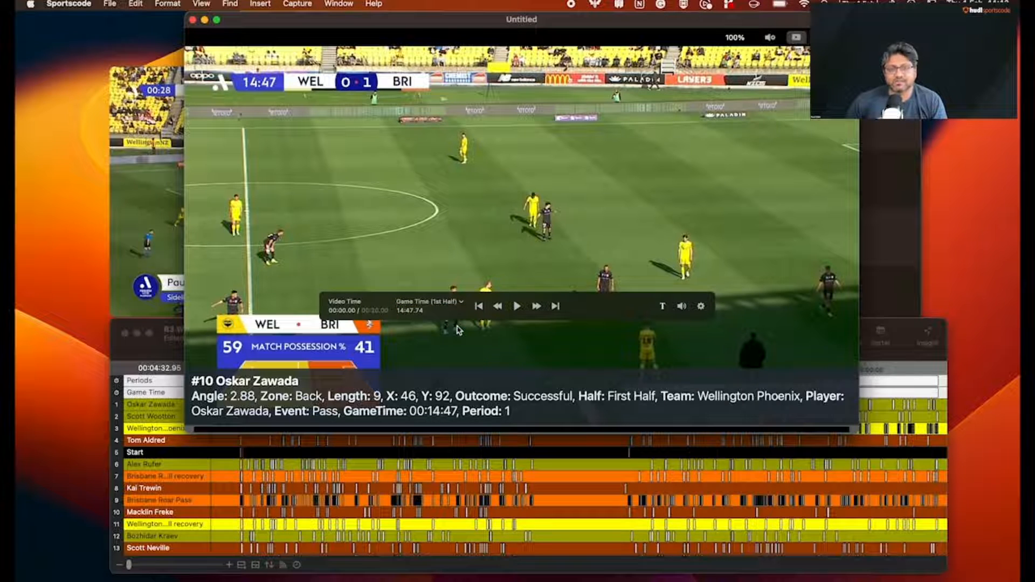
{"action": "left_click", "coordinate": [459, 303]}
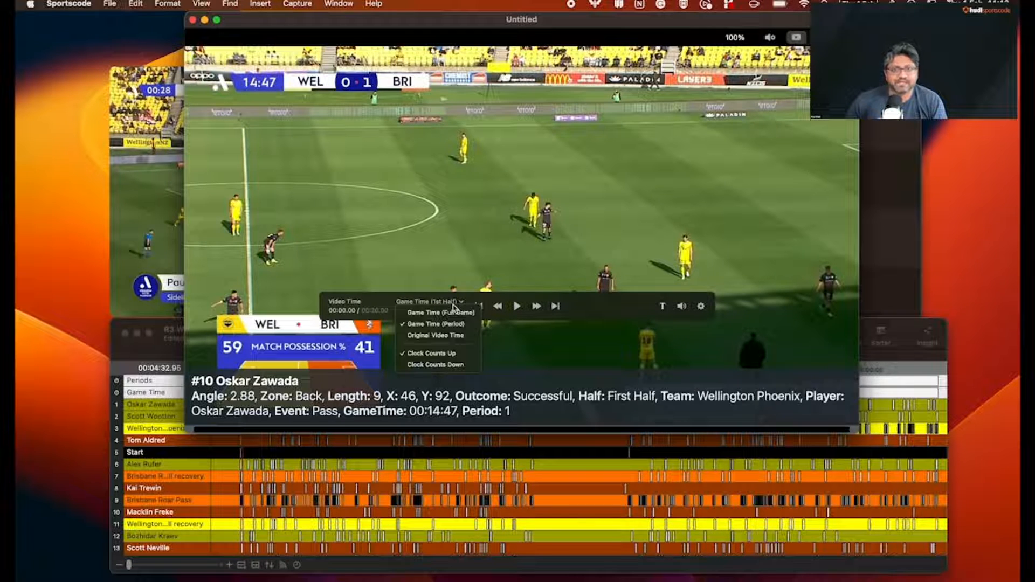
{"action": "left_click", "coordinate": [453, 336]}
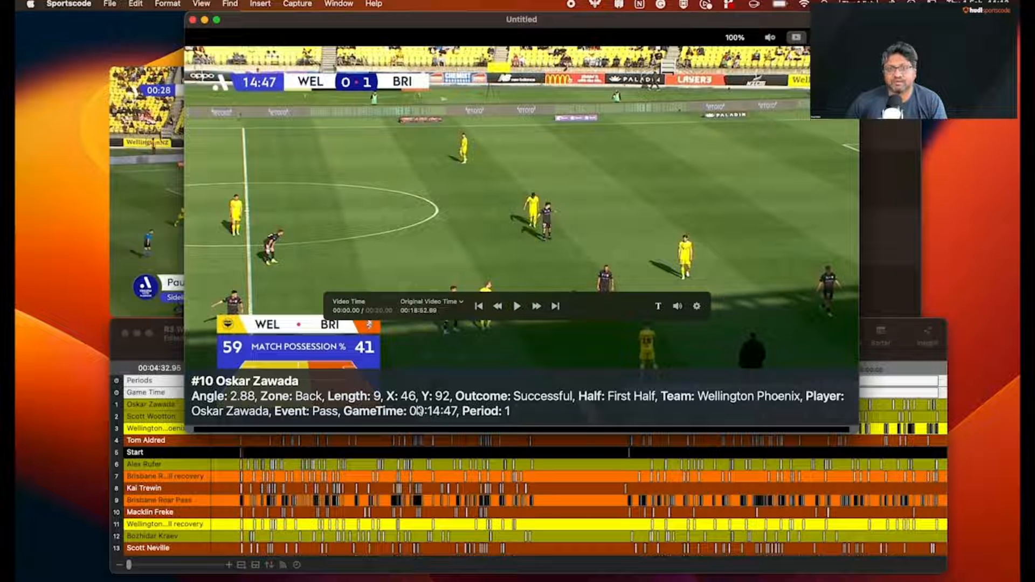
{"action": "left_click", "coordinate": [434, 303]}
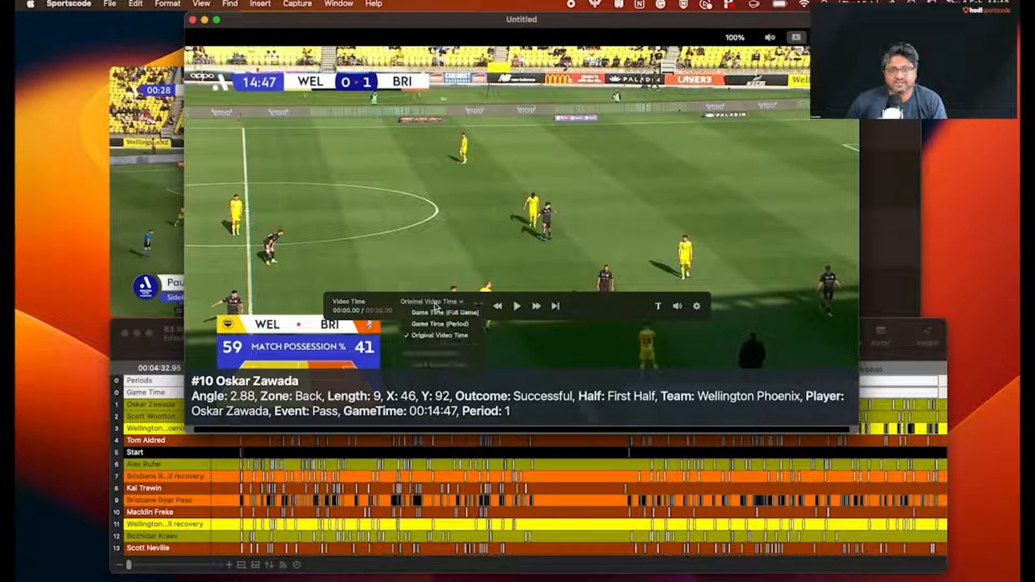
{"action": "left_click", "coordinate": [437, 314]}
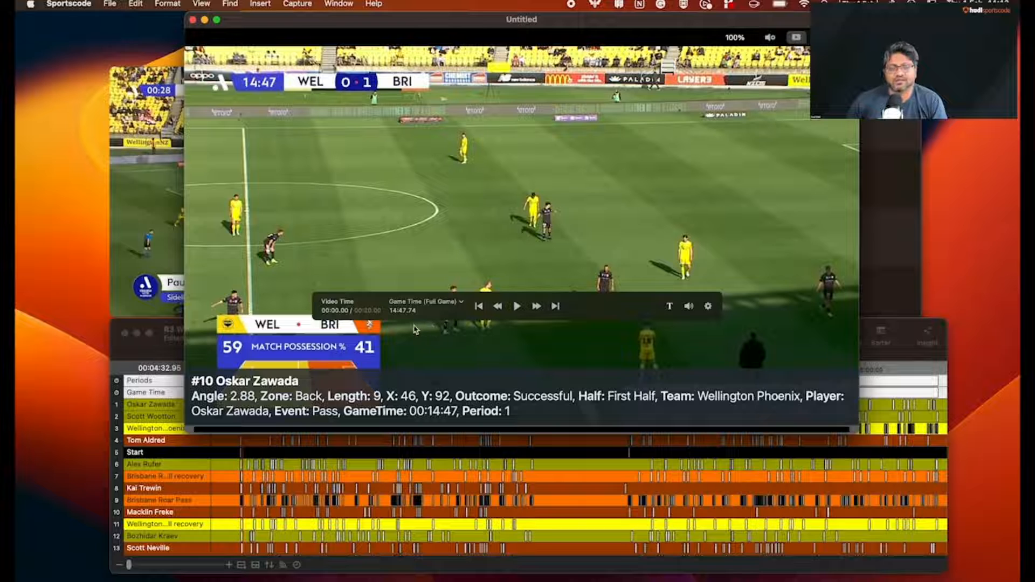
{"action": "left_click", "coordinate": [193, 20]}
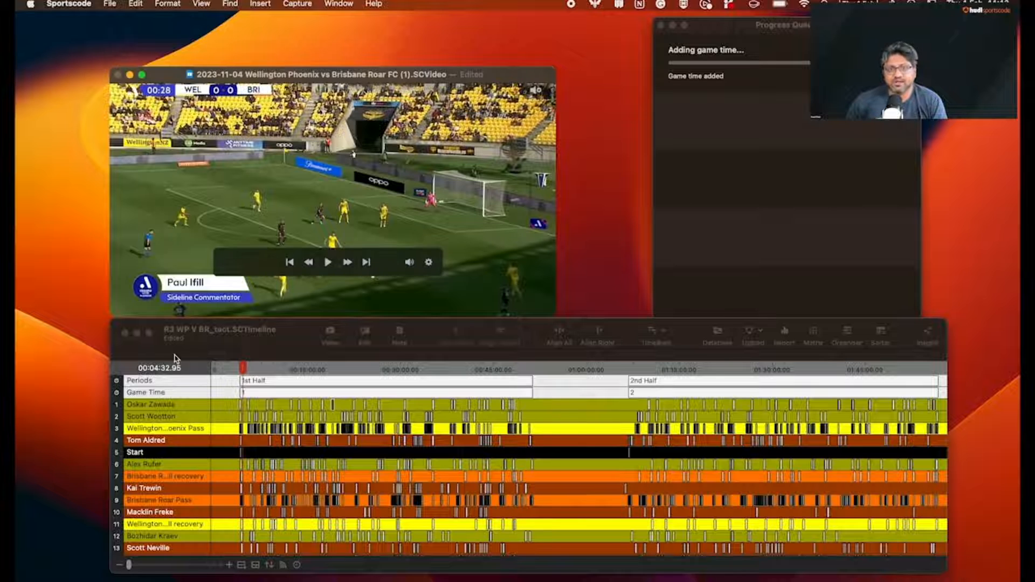
Hide the game time rows in the timeline and show them again
{"action": "left_click", "coordinate": [300, 568]}
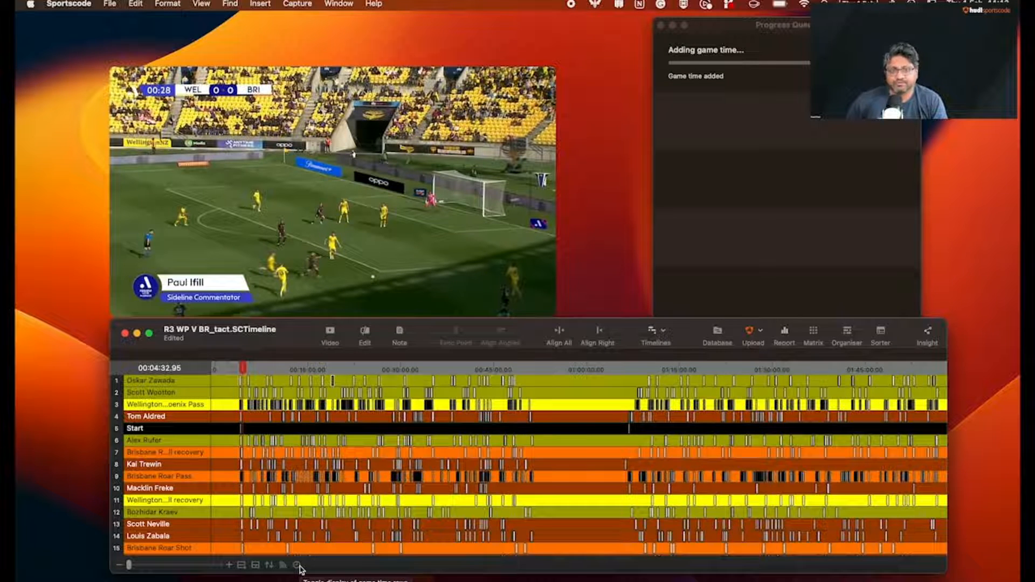
{"action": "left_click", "coordinate": [299, 566]}
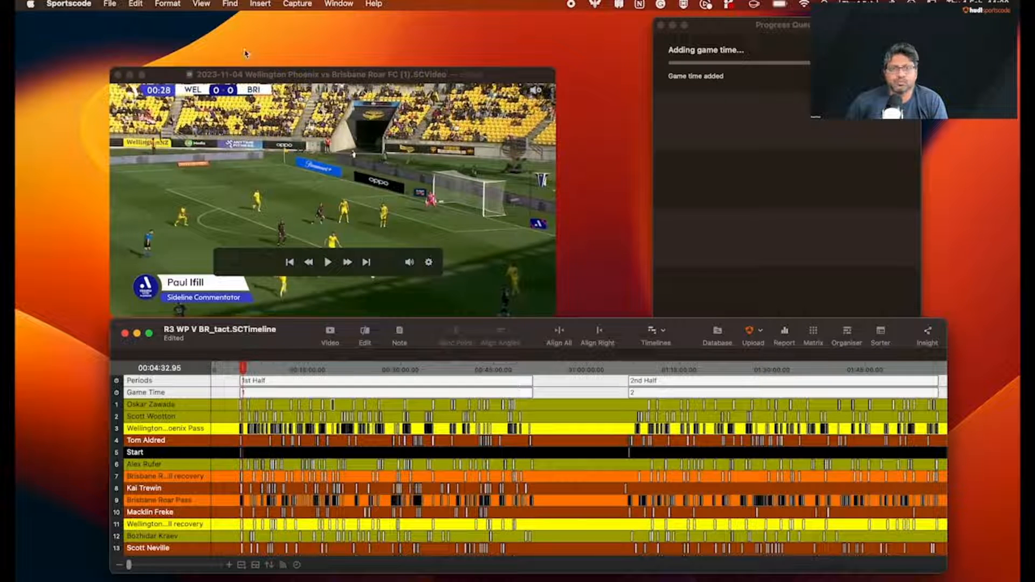
Open the Find window and set the first advanced search condition to period is 2
{"action": "left_click", "coordinate": [230, 4]}
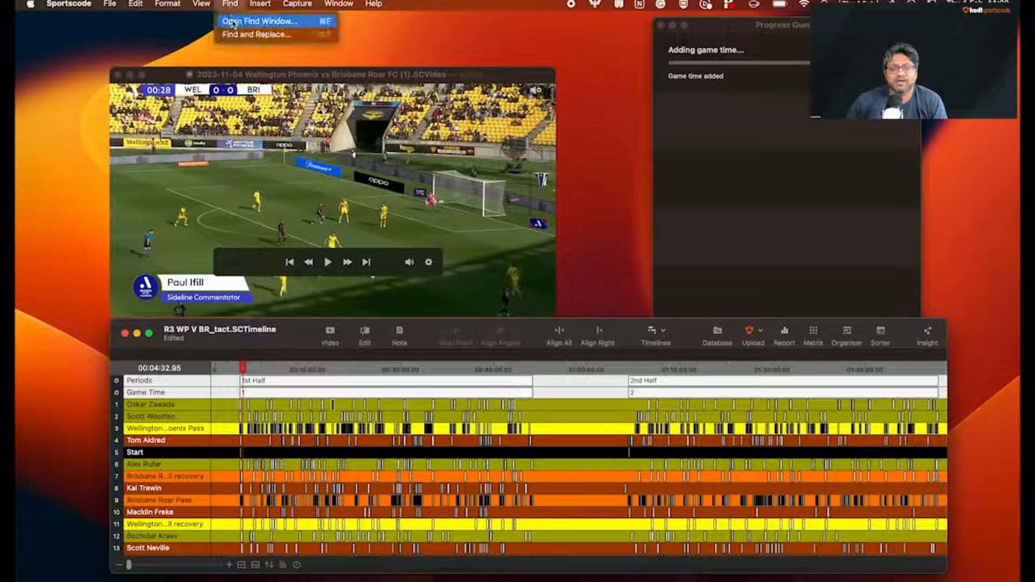
{"action": "left_click", "coordinate": [233, 22]}
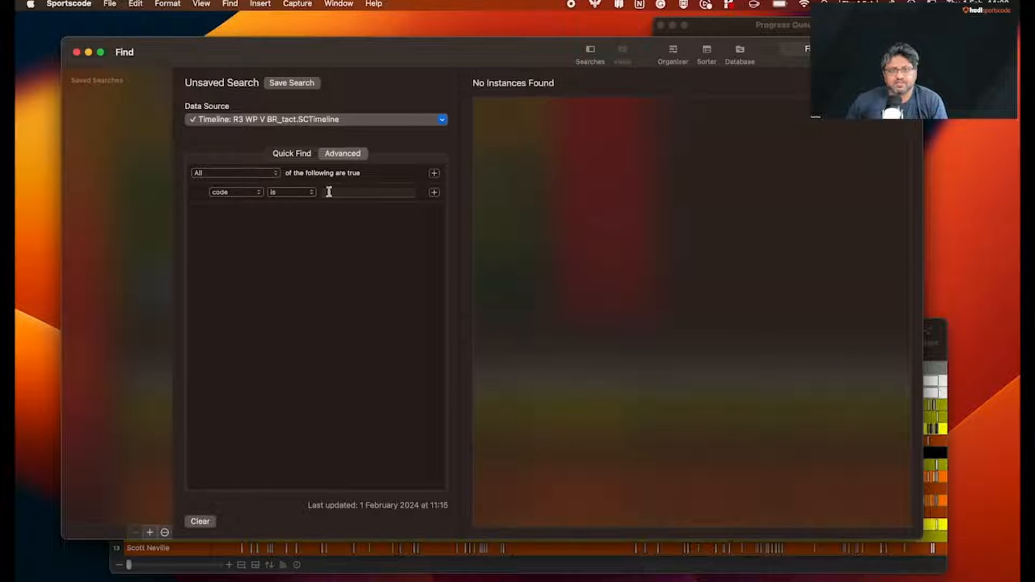
{"action": "left_click", "coordinate": [246, 195]}
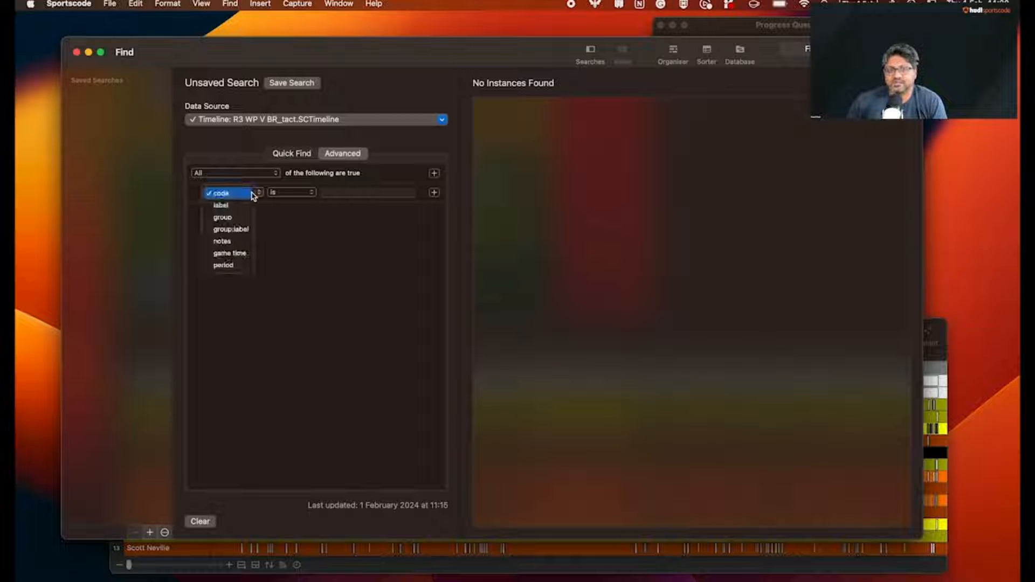
{"action": "left_click", "coordinate": [240, 267]}
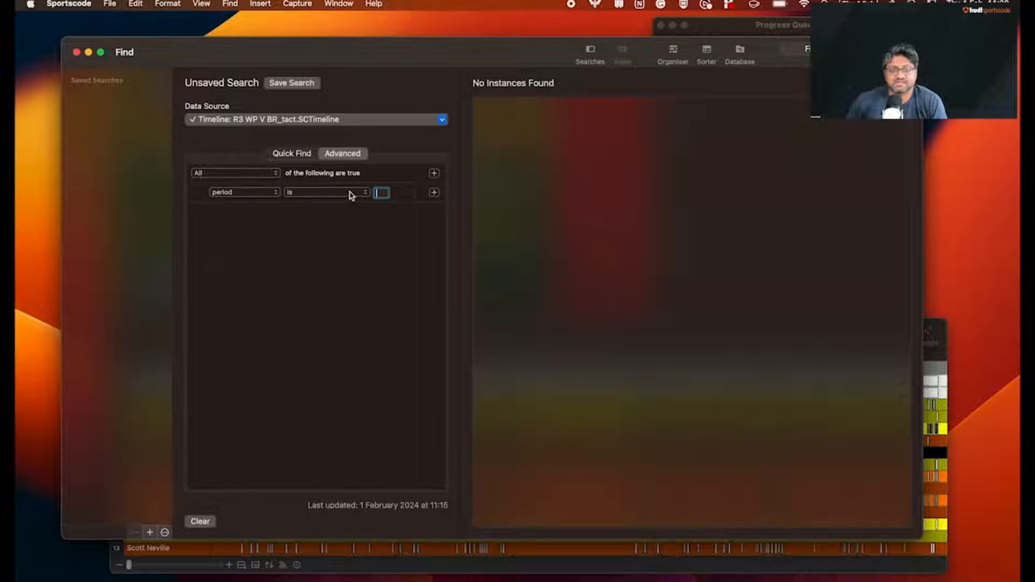
{"action": "type", "text": "2"}
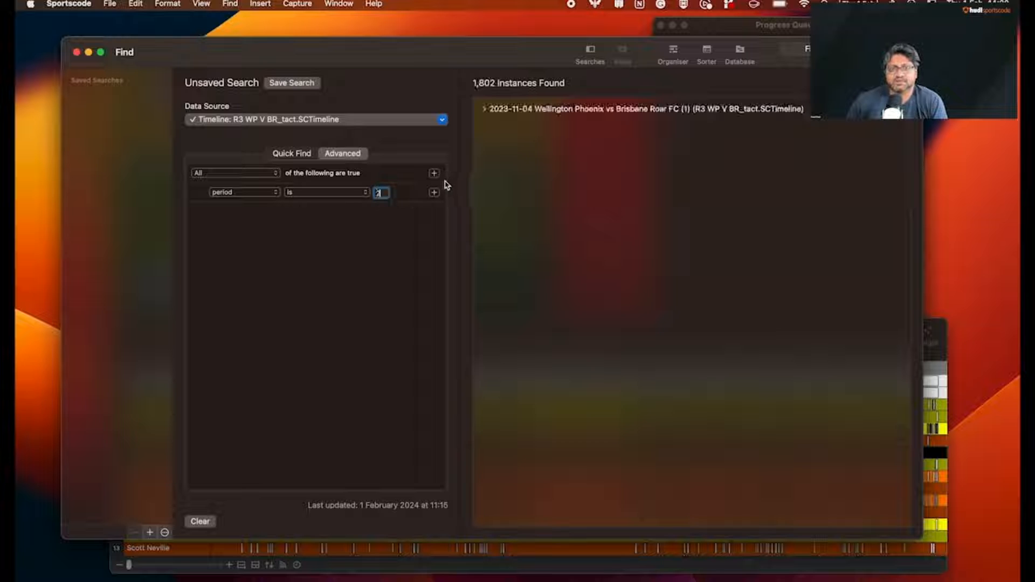
Add a second search condition requiring game time to be greater than or equal to 30:00
{"action": "left_click", "coordinate": [434, 193]}
{"action": "left_click", "coordinate": [243, 213]}
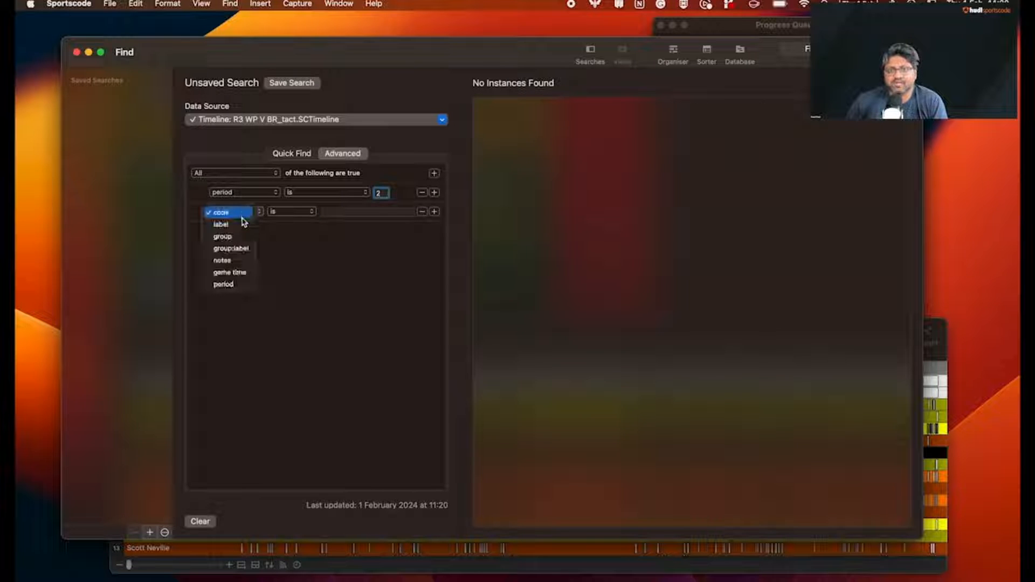
{"action": "left_click", "coordinate": [241, 273]}
{"action": "left_click", "coordinate": [318, 213]}
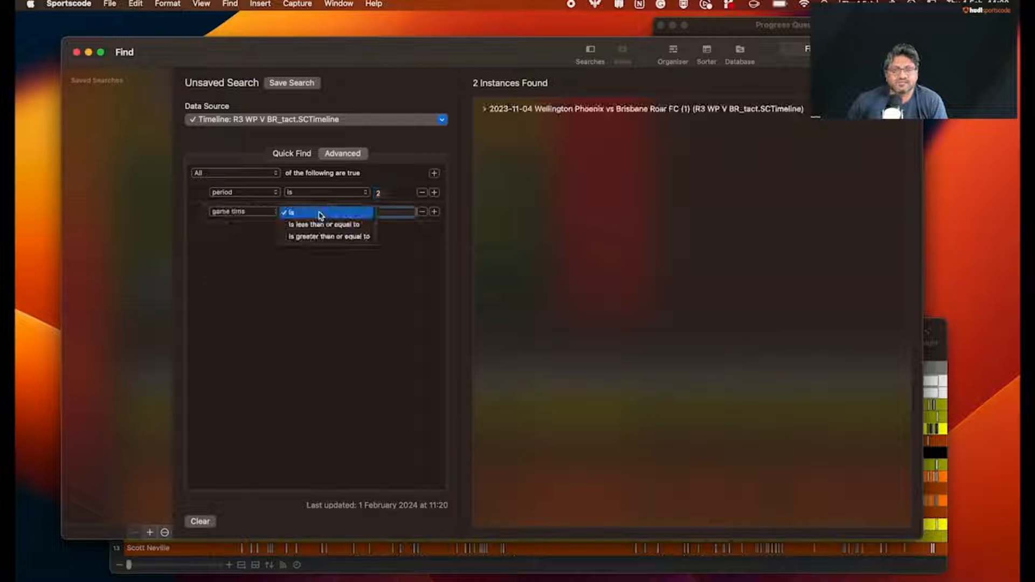
{"action": "left_click", "coordinate": [324, 236]}
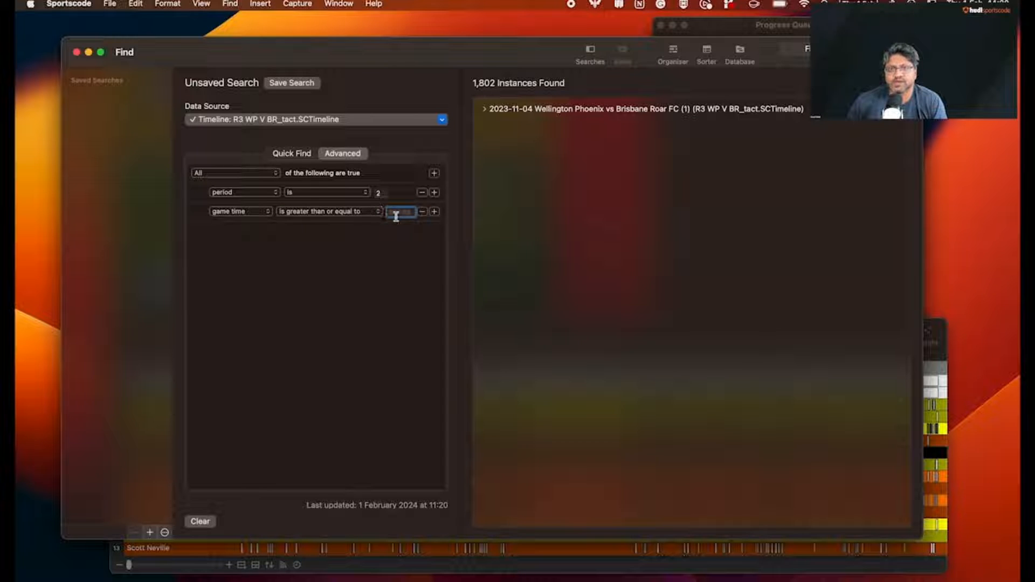
{"action": "left_click", "coordinate": [398, 212]}
{"action": "type", "text": "30:00"}
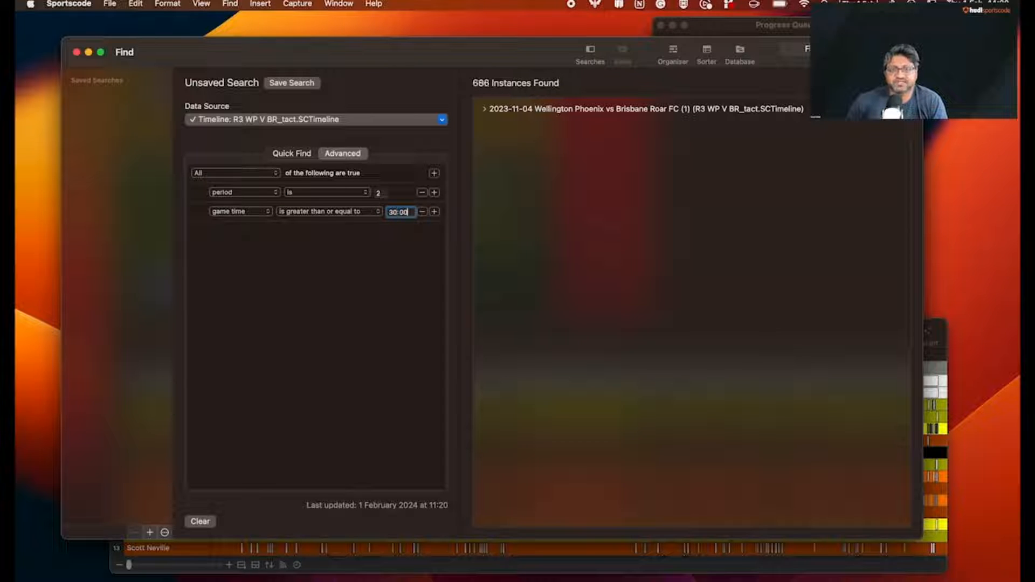
Add a third search condition requiring the code to be Brisbane Roar shot
{"action": "left_click", "coordinate": [434, 212]}
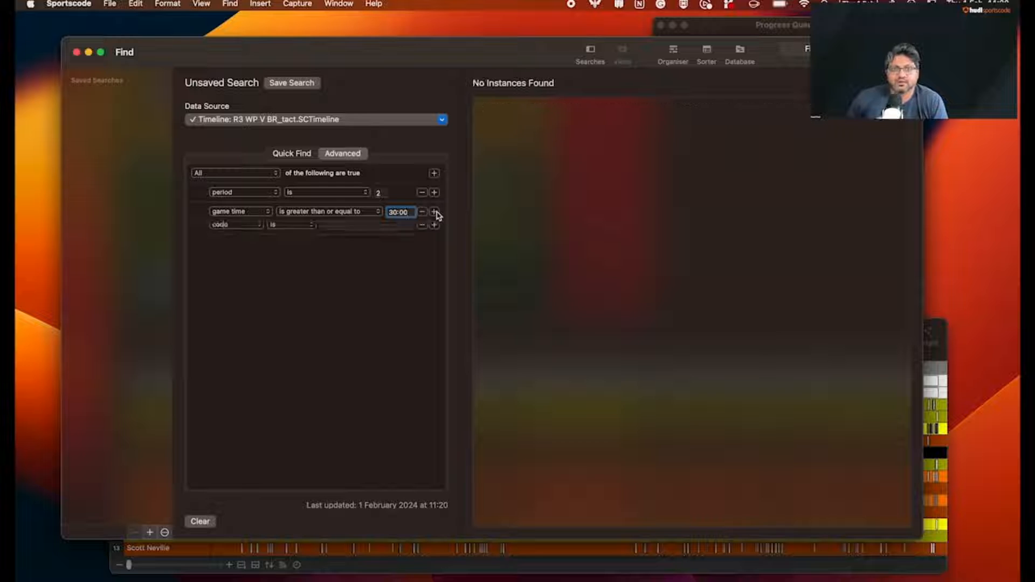
{"action": "left_click", "coordinate": [353, 231]}
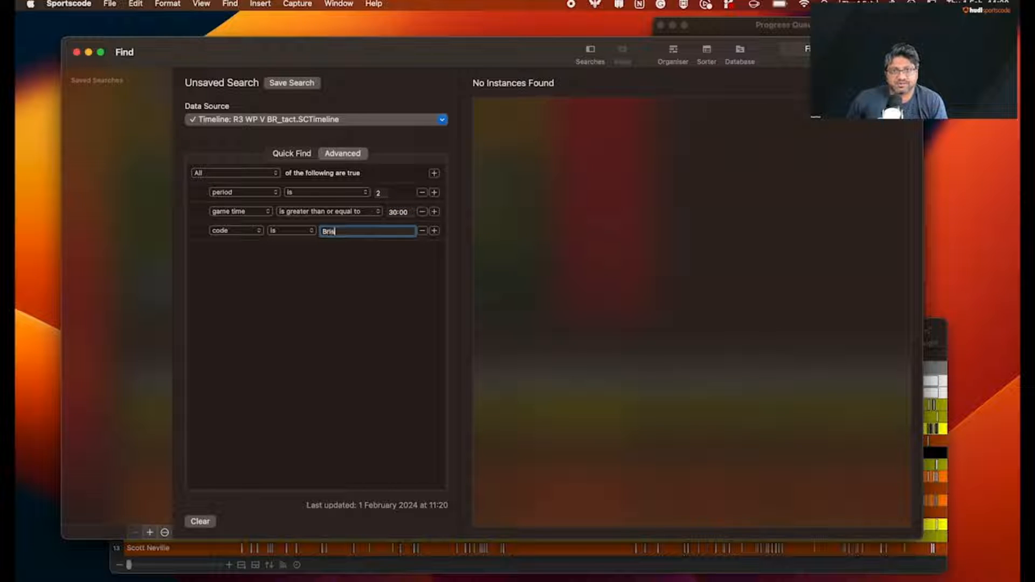
{"action": "type", "text": "Brisbane R"}
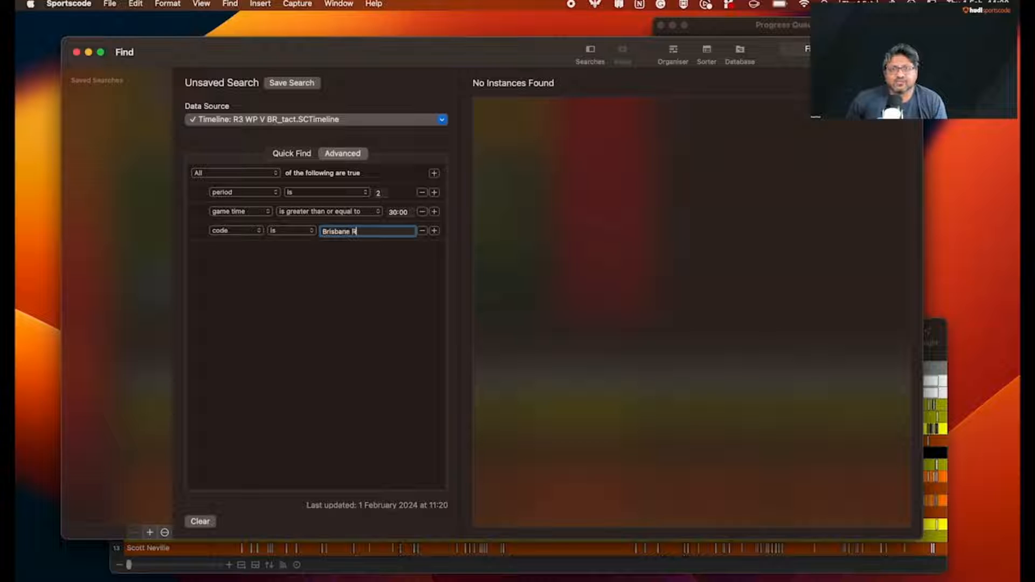
{"action": "type", "text": "oad"}
{"action": "type", "text": " sh"}
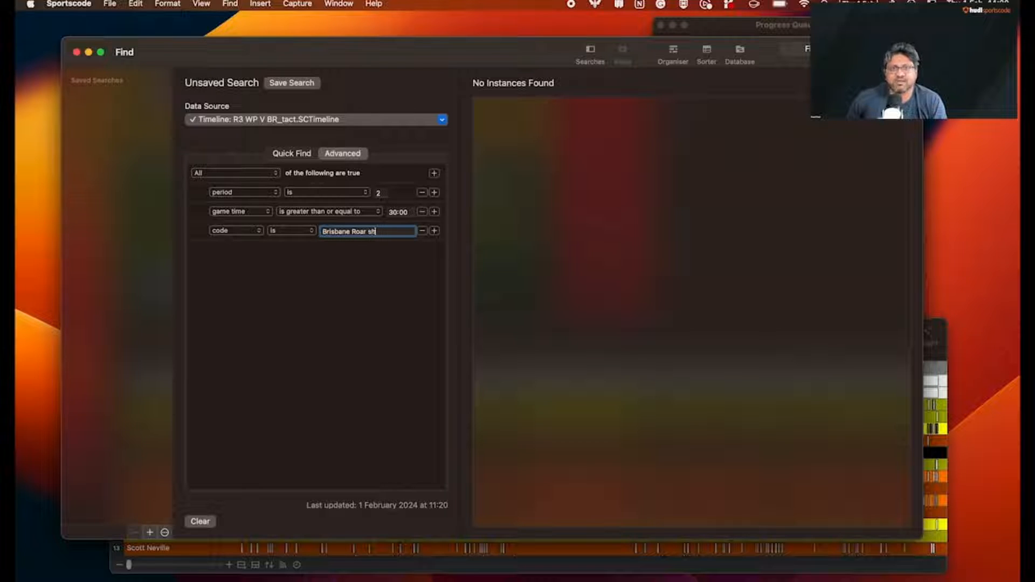
{"action": "type", "text": "ot"}
Add a fourth condition requiring the label to be left footed, and expand the match in the search results
{"action": "left_click", "coordinate": [434, 230]}
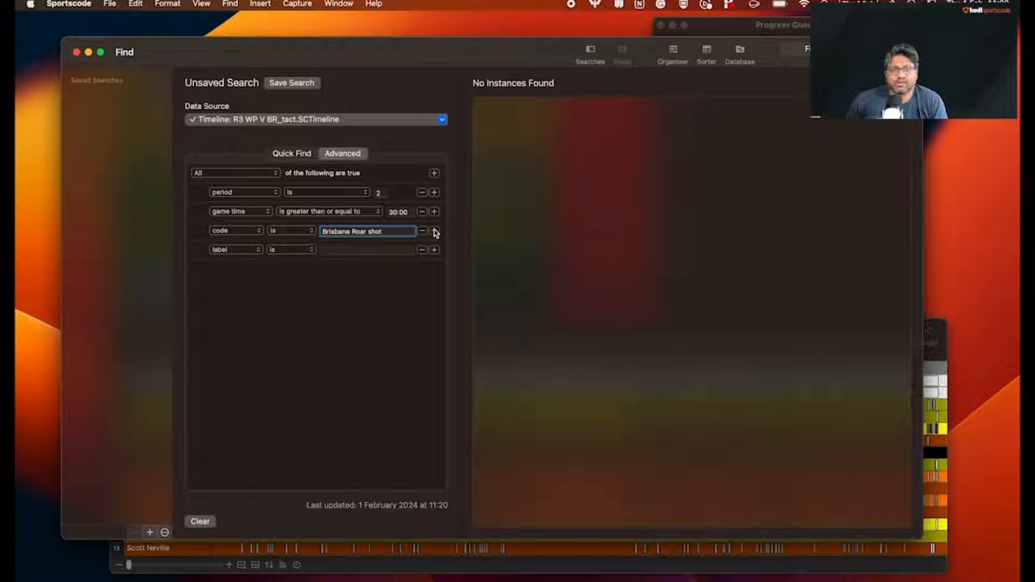
{"action": "left_click", "coordinate": [354, 250]}
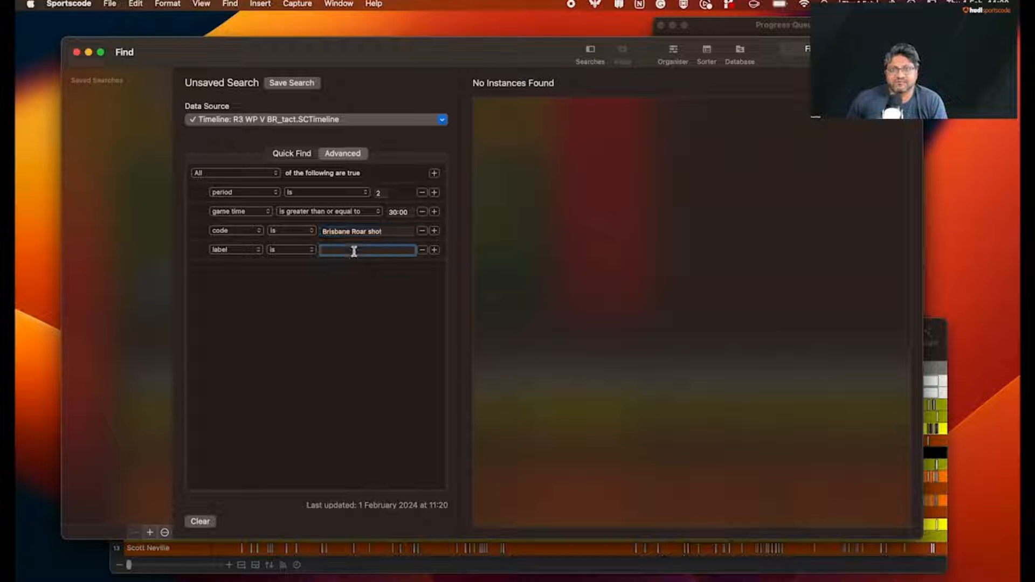
{"action": "type", "text": "left s"}
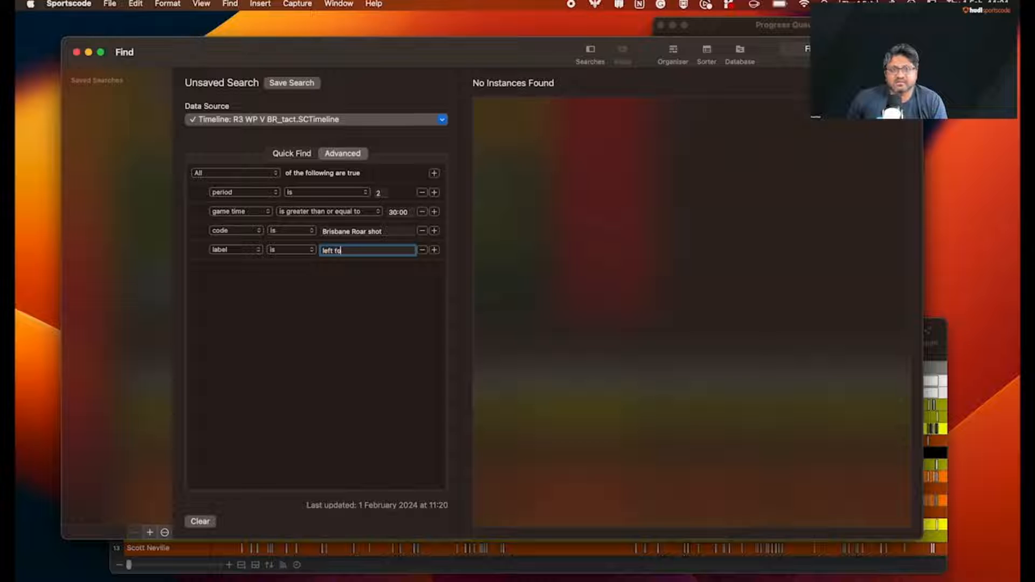
{"action": "type", "text": "ooted"}
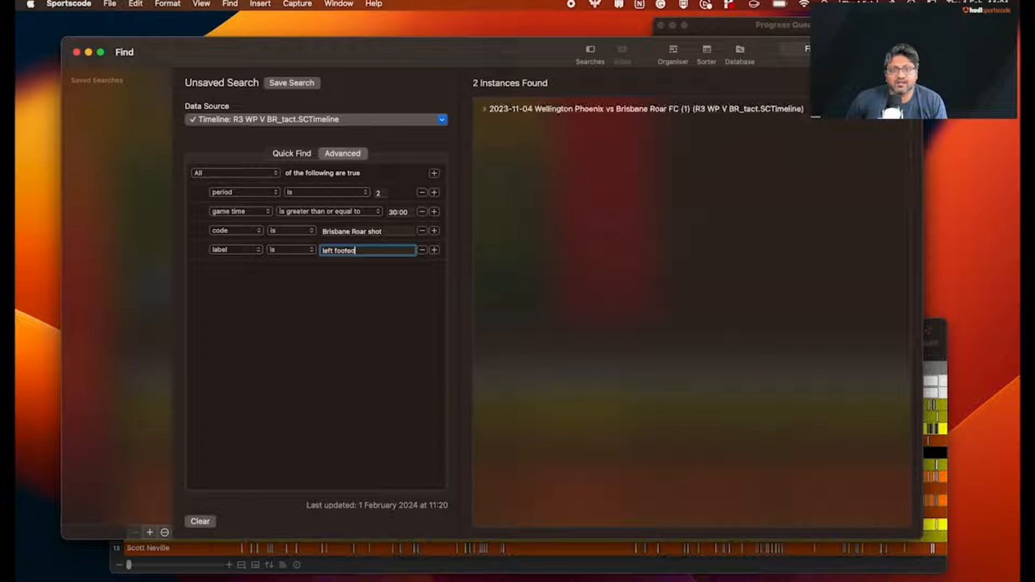
{"action": "left_click", "coordinate": [762, 108]}
{"action": "left_click", "coordinate": [484, 108]}
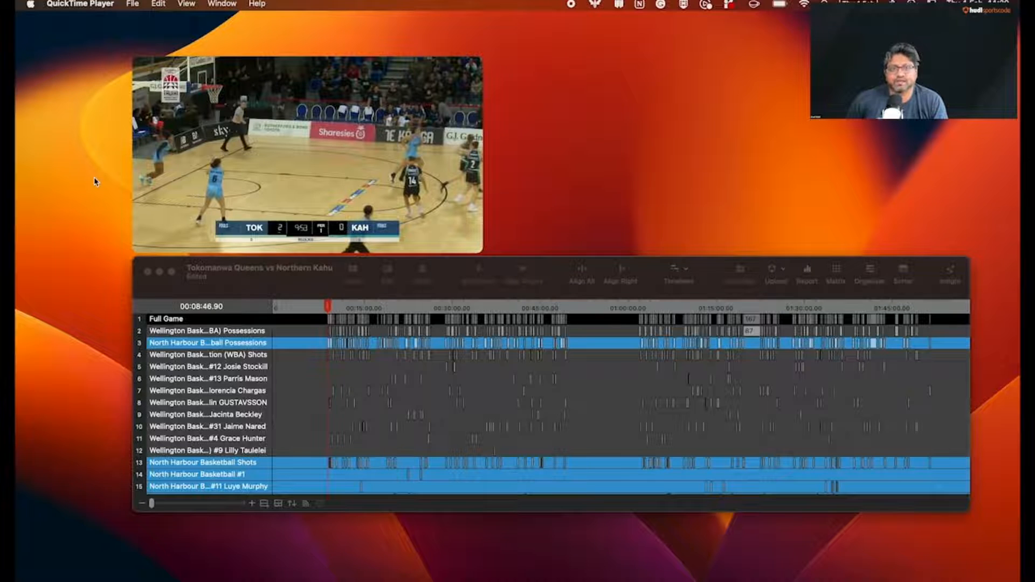
Start adding game time to Tokomanwa Queens vs Northern Kahu with 10-minute quarters, no extra periods, a clock counting down and no clock available in the video
{"action": "left_click", "coordinate": [132, 4]}
{"action": "left_click", "coordinate": [132, 5]}
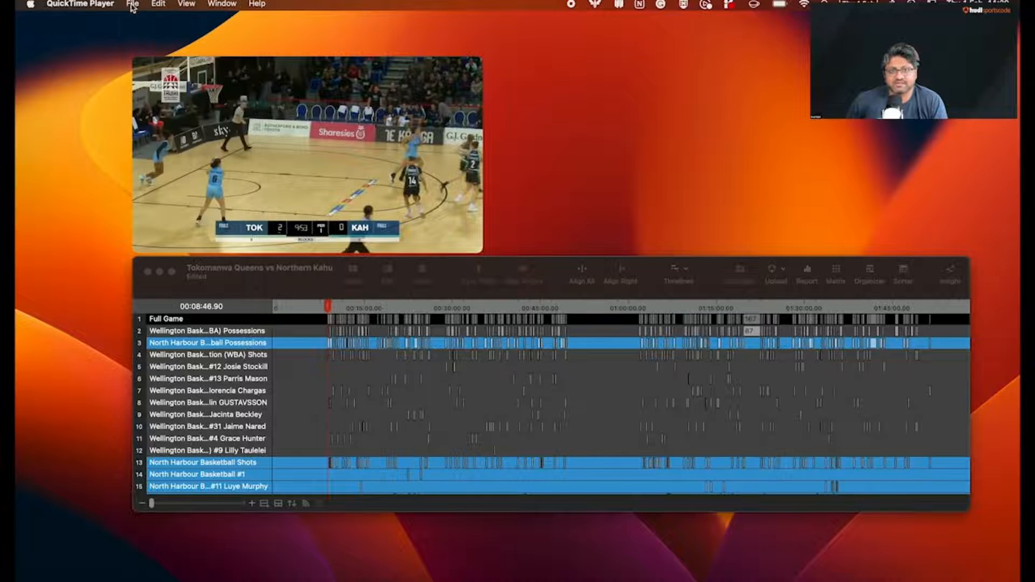
{"action": "left_click", "coordinate": [214, 72]}
{"action": "left_click", "coordinate": [119, 5]}
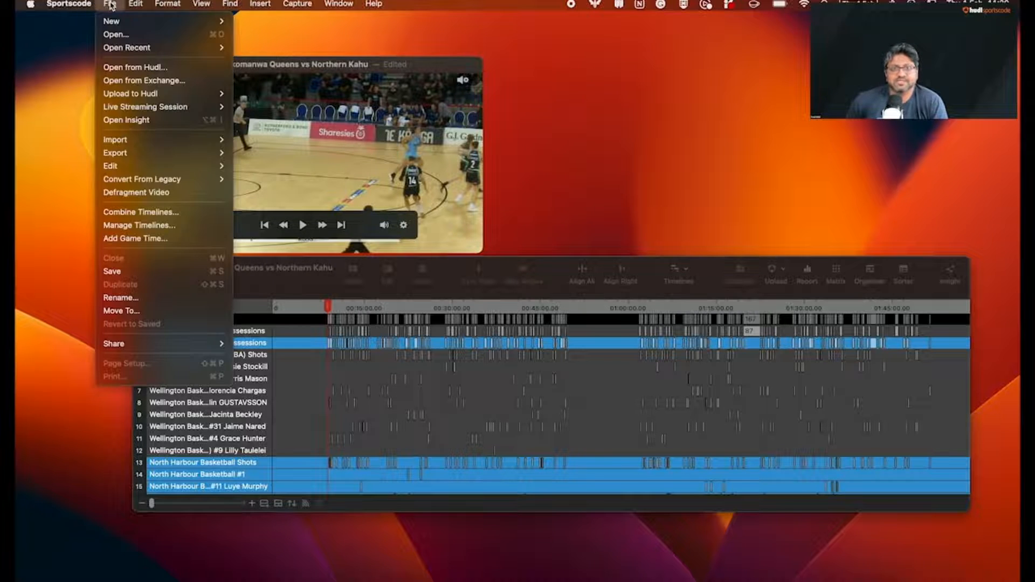
{"action": "left_click", "coordinate": [132, 238]}
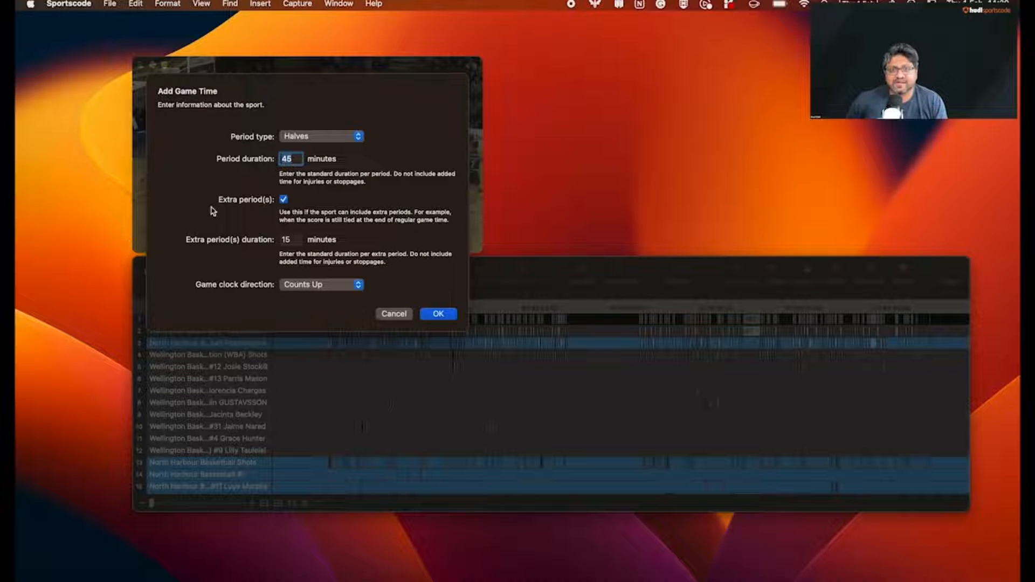
{"action": "left_click", "coordinate": [315, 139]}
{"action": "left_click", "coordinate": [317, 125]}
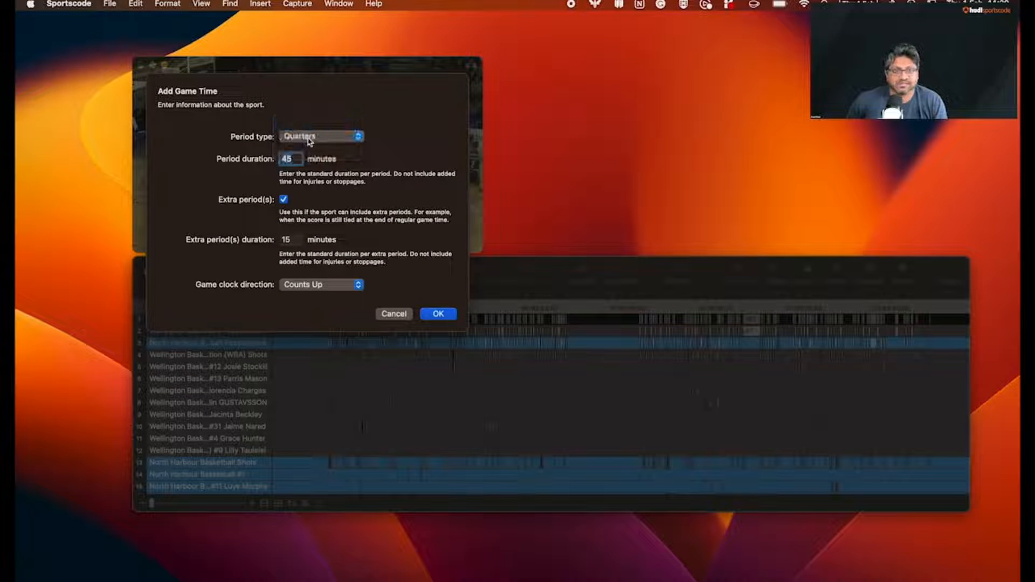
{"action": "double_click", "coordinate": [290, 158]}
{"action": "type", "text": "10"}
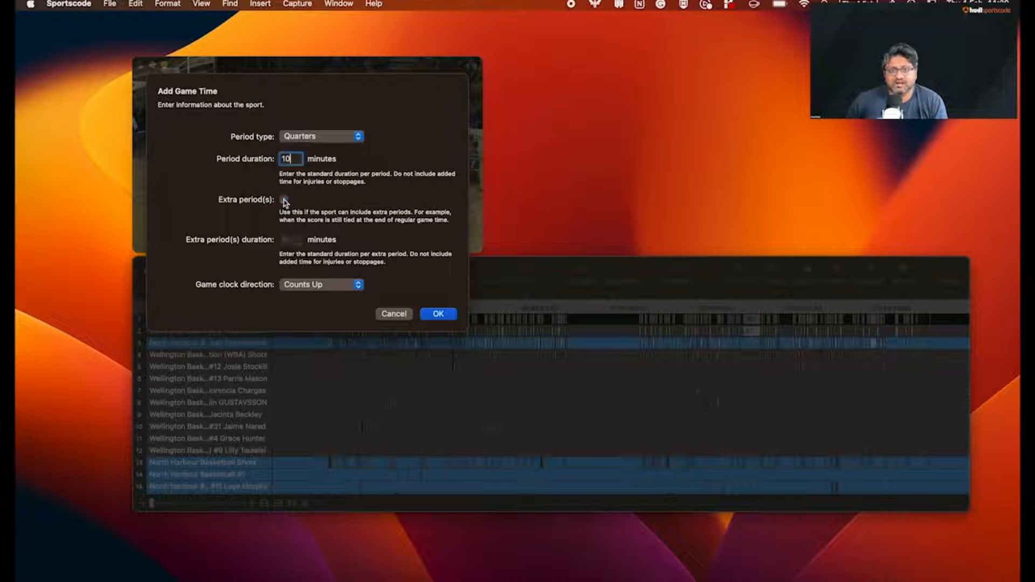
{"action": "left_click", "coordinate": [326, 285]}
{"action": "left_click", "coordinate": [326, 300]}
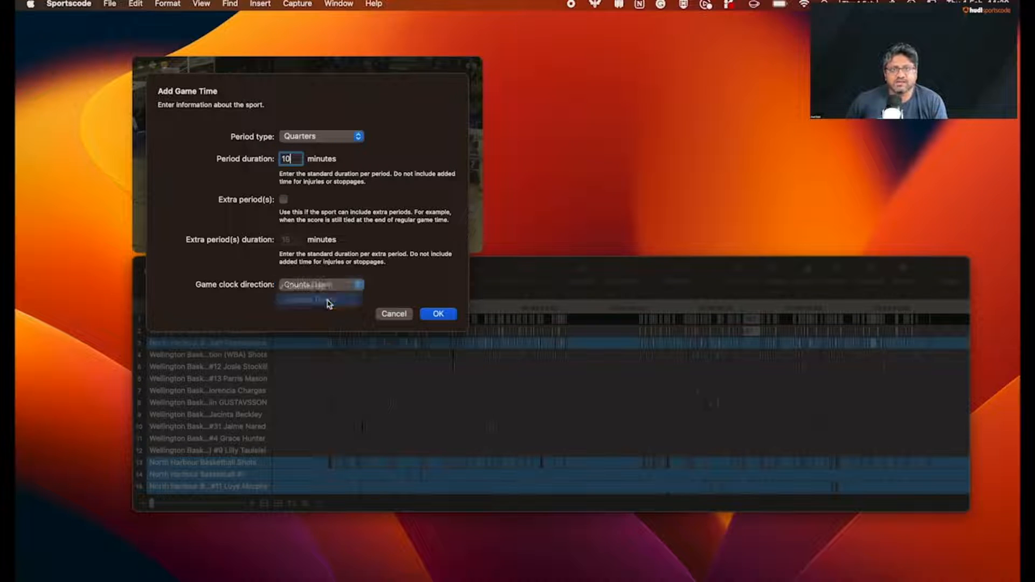
{"action": "left_click", "coordinate": [438, 315]}
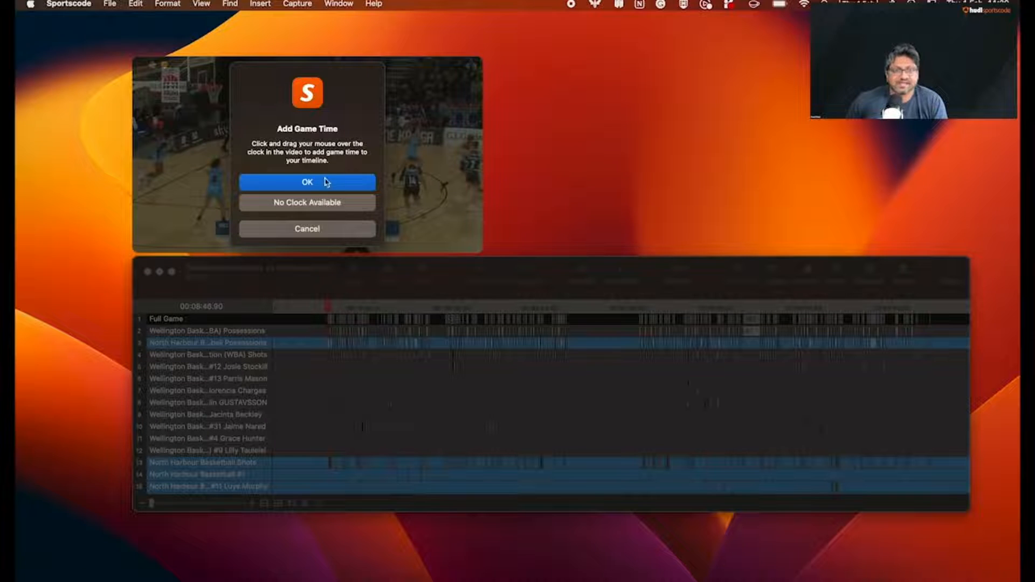
{"action": "left_click", "coordinate": [311, 203]}
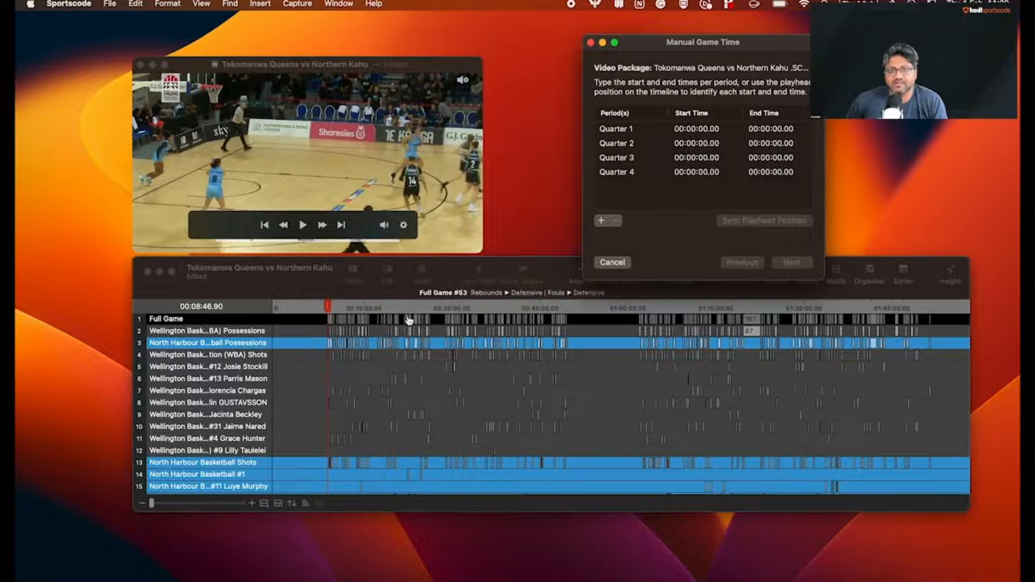
Position the playhead at the opening tip-off, 00:08:38.93, and sync it as Quarter 1's start time
{"action": "left_click", "coordinate": [328, 308]}
{"action": "left_click_drag", "start_coordinate": [329, 308], "coordinate": [327, 310]}
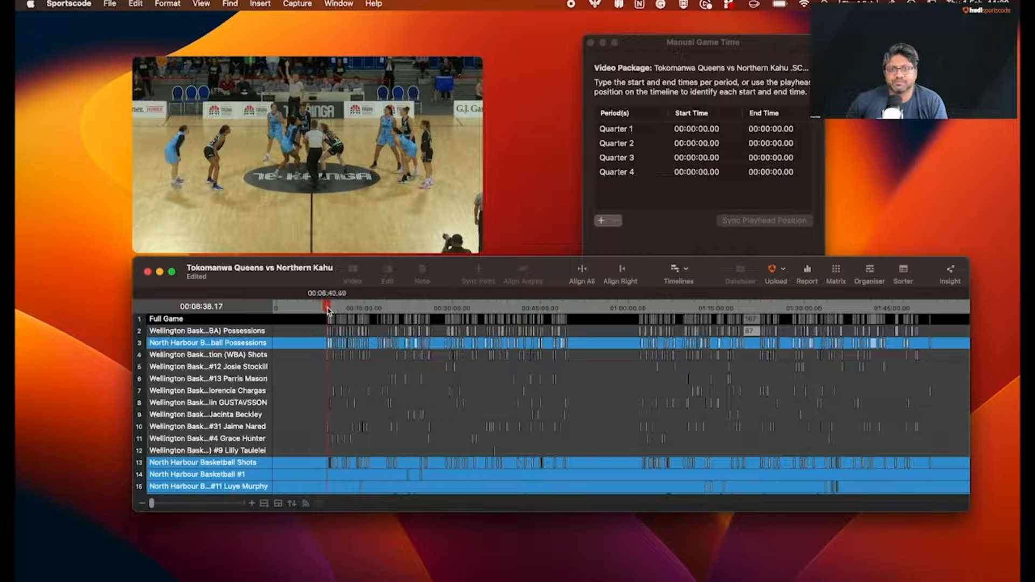
{"action": "left_click_drag", "start_coordinate": [328, 307], "coordinate": [328, 307]}
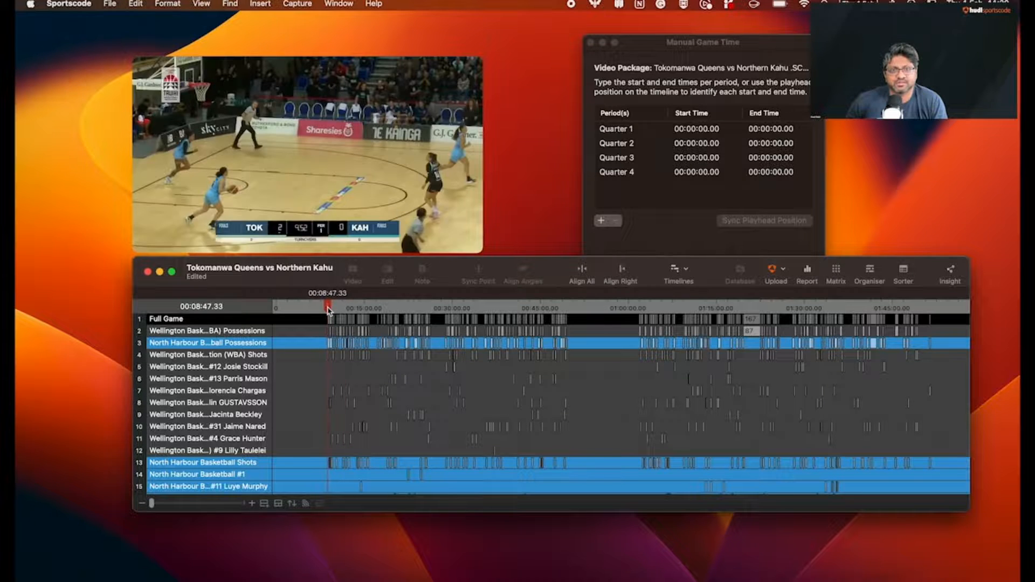
{"action": "key", "text": "Left"}
{"action": "key", "text": "Left"}
{"action": "key", "text": "Left"}
{"action": "key", "text": "Left"}
{"action": "key", "text": "Left"}
{"action": "key", "text": "Left"}
{"action": "key", "text": "Left"}
{"action": "key", "text": "Left"}
{"action": "key", "text": "Left"}
{"action": "key", "text": "Left"}
{"action": "key", "text": "Left"}
{"action": "key", "text": "Left"}
{"action": "key", "text": "Left"}
{"action": "key", "text": "Left"}
{"action": "key", "text": "Left"}
{"action": "key", "text": "Left"}
{"action": "key", "text": "Left"}
{"action": "key", "text": "Left"}
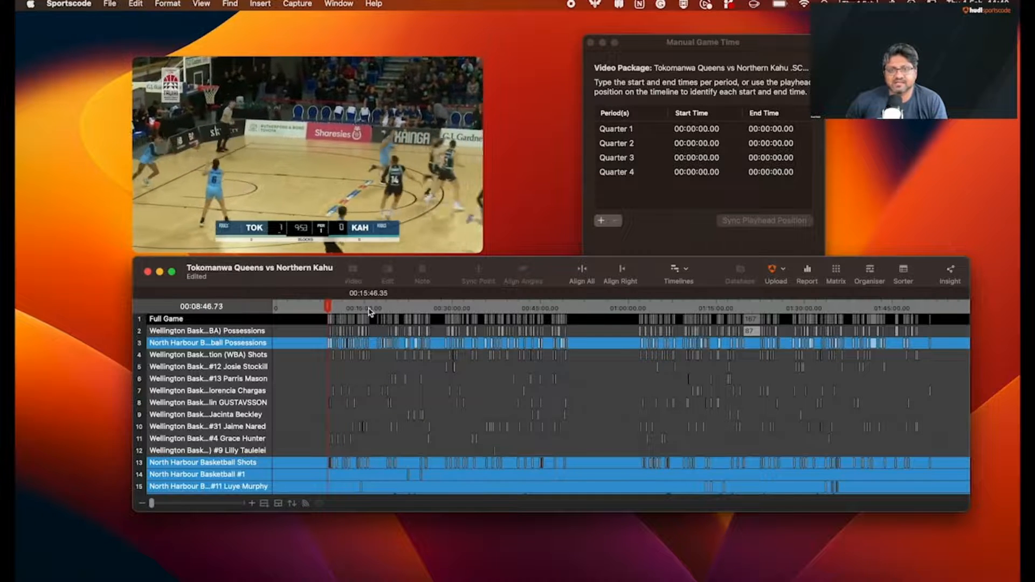
{"action": "key", "text": "Left"}
{"action": "key", "text": "Left"}
{"action": "key", "text": "Left"}
{"action": "key", "text": "Left"}
{"action": "key", "text": "Left"}
{"action": "key", "text": "Left"}
{"action": "key", "text": "Left"}
{"action": "key", "text": "Left"}
{"action": "key", "text": "Left"}
{"action": "key", "text": "Left"}
{"action": "key", "text": "Left"}
{"action": "key", "text": "Left"}
{"action": "key", "text": "Left"}
{"action": "key", "text": "Left"}
{"action": "key", "text": "Left"}
{"action": "key", "text": "Left"}
{"action": "key", "text": "Left"}
{"action": "key", "text": "Left"}
{"action": "key", "text": "Left"}
{"action": "key", "text": "Left"}
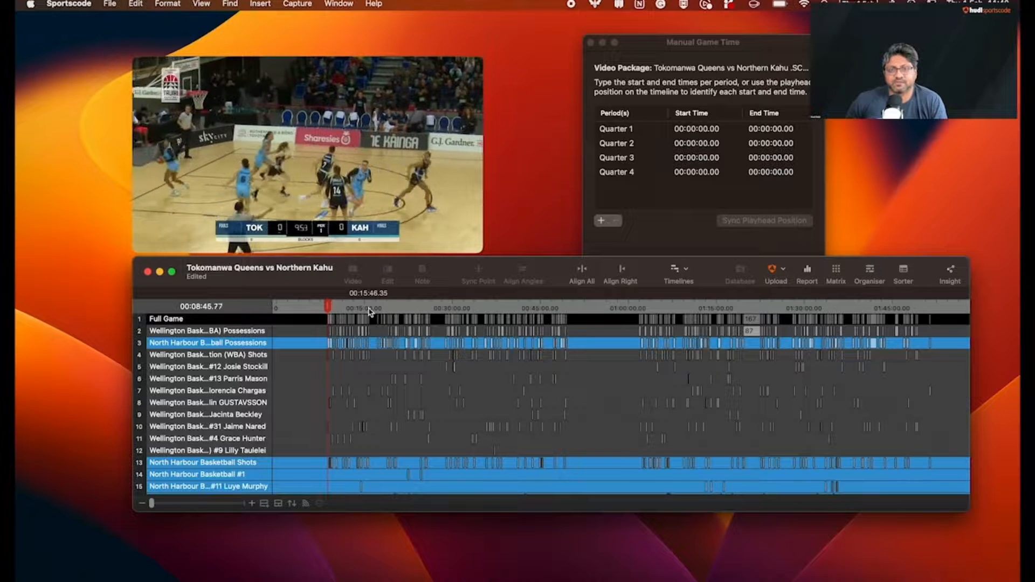
{"action": "key", "text": "Left"}
{"action": "key", "text": "Left"}
{"action": "key", "text": "Left"}
{"action": "key", "text": "Left"}
{"action": "key", "text": "Left"}
{"action": "key", "text": "Left"}
{"action": "key", "text": "Left"}
{"action": "key", "text": "Left"}
{"action": "key", "text": "Left"}
{"action": "key", "text": "Left"}
{"action": "key", "text": "Left"}
{"action": "key", "text": "Left"}
{"action": "key", "text": "Left"}
{"action": "key", "text": "Left"}
{"action": "key", "text": "Left"}
{"action": "key", "text": "Left"}
{"action": "key", "text": "Left"}
{"action": "key", "text": "Left"}
{"action": "key", "text": "Left"}
{"action": "key", "text": "Left"}
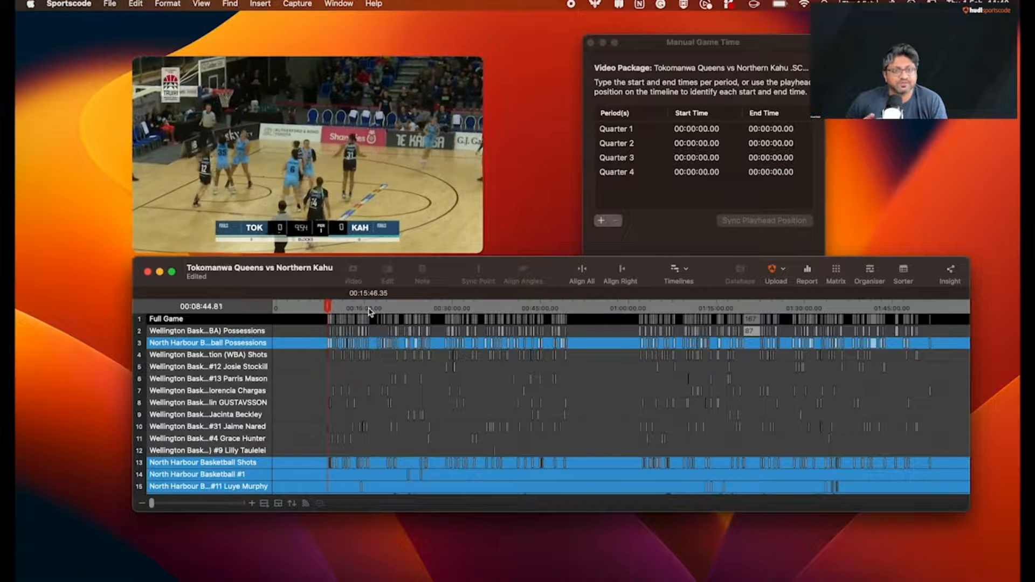
{"action": "key", "text": "Left"}
{"action": "key", "text": "Left"}
{"action": "key", "text": "Left"}
{"action": "key", "text": "Left"}
{"action": "key", "text": "Left"}
{"action": "key", "text": "Left"}
{"action": "key", "text": "Left"}
{"action": "key", "text": "Left"}
{"action": "key", "text": "Left"}
{"action": "key", "text": "Left"}
{"action": "key", "text": "Left"}
{"action": "key", "text": "Left"}
{"action": "key", "text": "Left"}
{"action": "key", "text": "Left"}
{"action": "key", "text": "Left"}
{"action": "key", "text": "Left"}
{"action": "key", "text": "Left"}
{"action": "key", "text": "Left"}
{"action": "key", "text": "Left"}
{"action": "key", "text": "Left"}
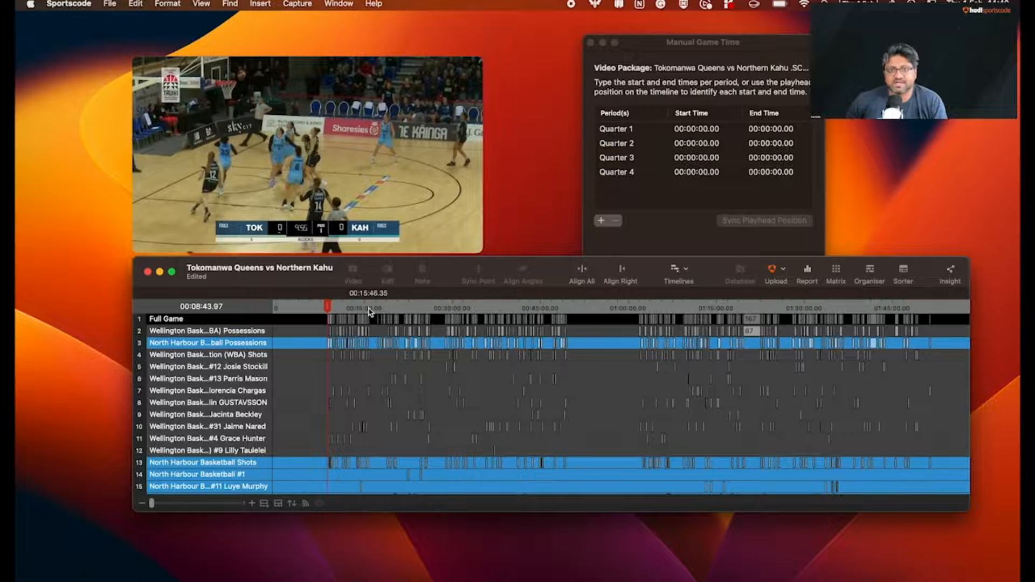
{"action": "left_click", "coordinate": [327, 309]}
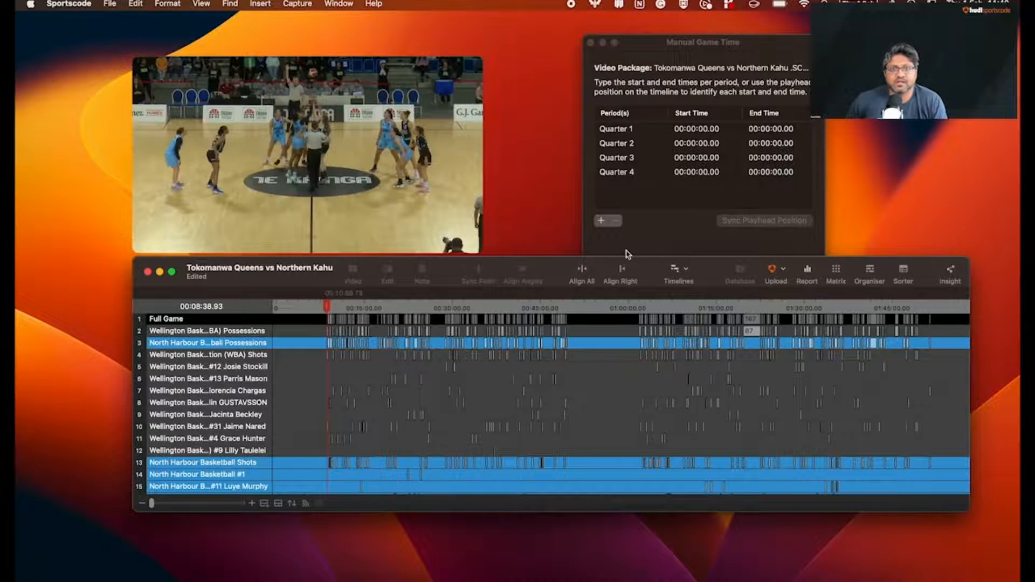
{"action": "double_click", "coordinate": [696, 128]}
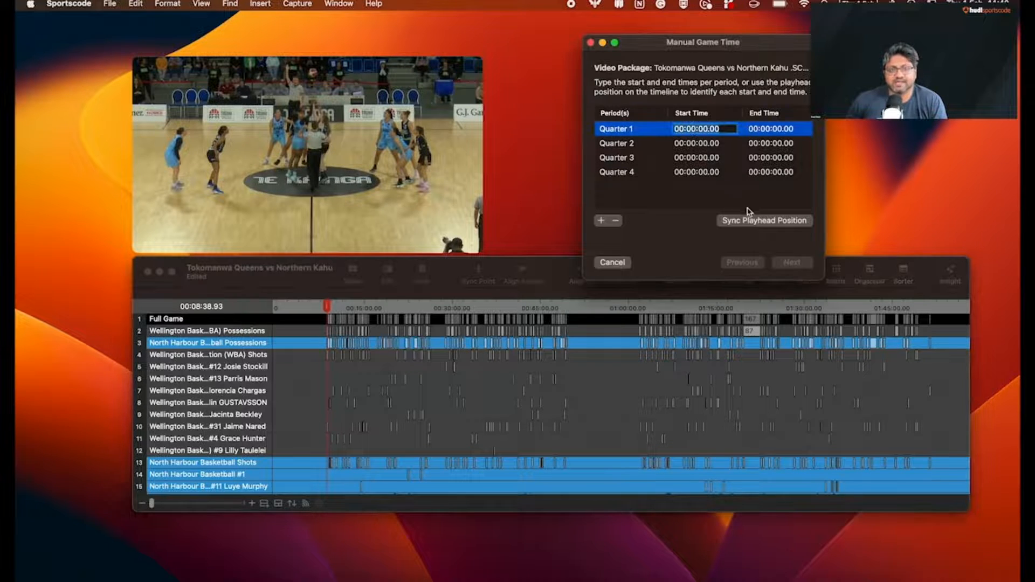
{"action": "left_click", "coordinate": [737, 226]}
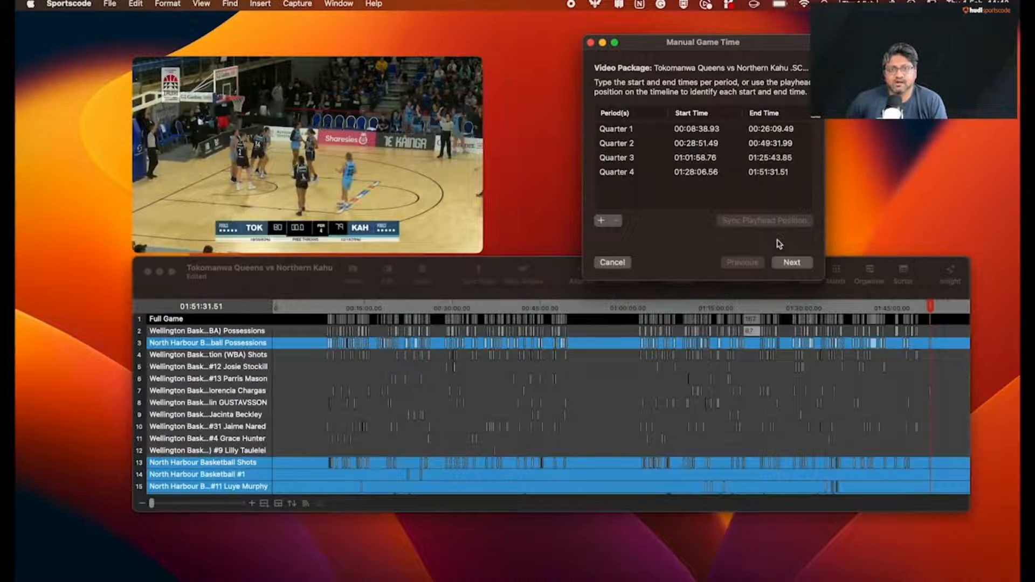
Mark Full Game, Wellington Basketball Association Possessions and North Harbour Basketball Possessions as active play rows and apply the manual game time
{"action": "left_click", "coordinate": [788, 264]}
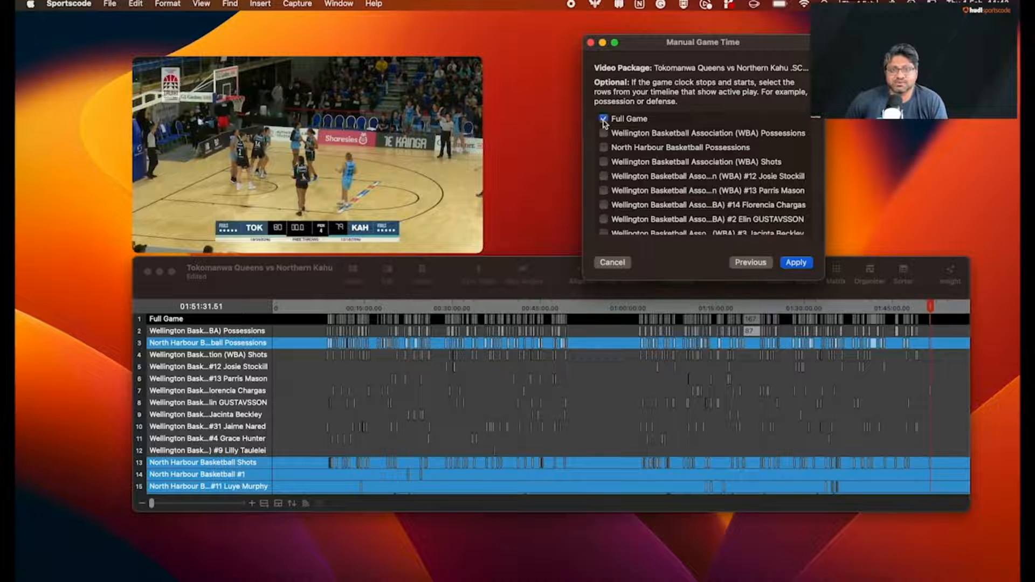
{"action": "left_click", "coordinate": [714, 180]}
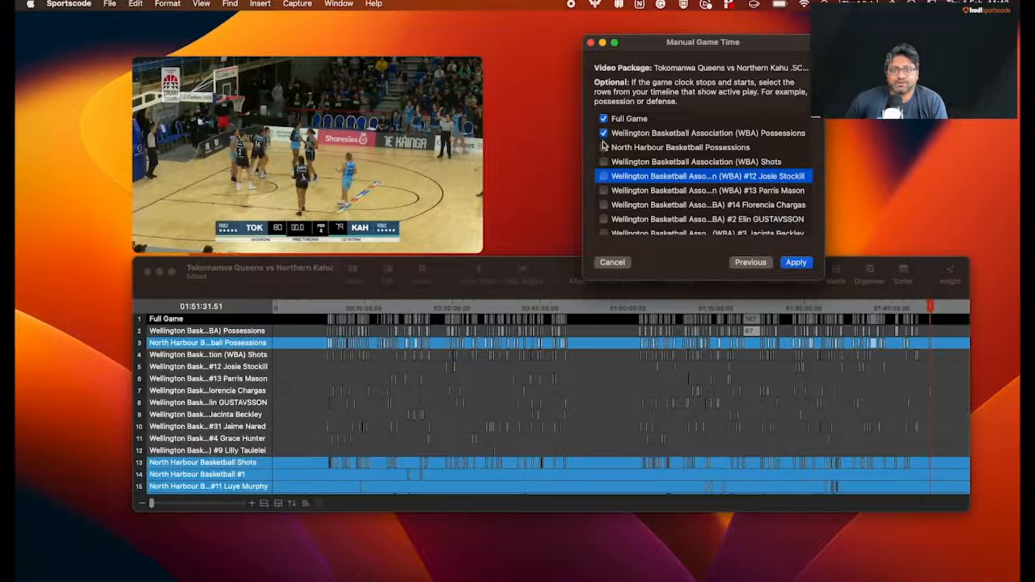
{"action": "left_click", "coordinate": [798, 263]}
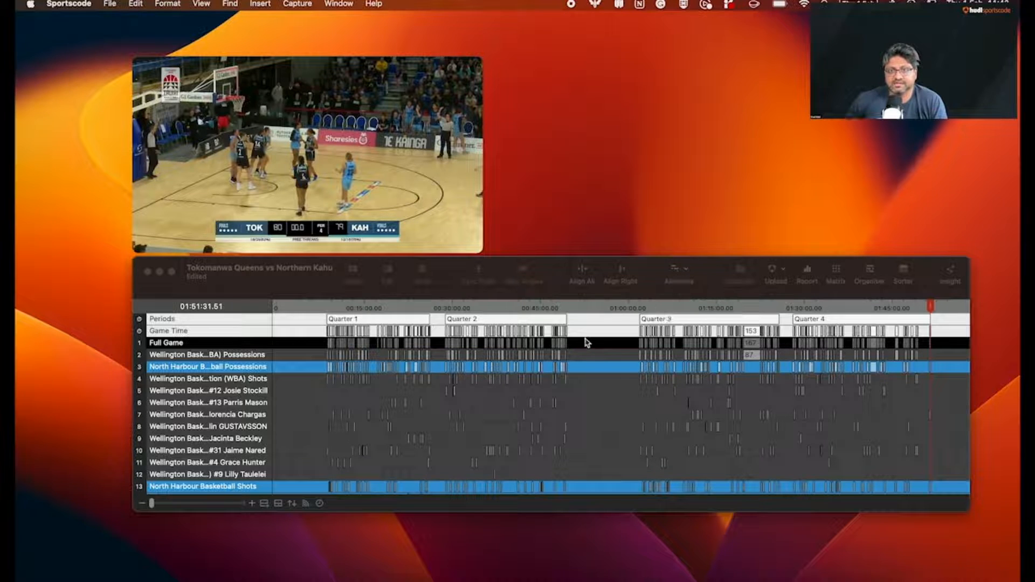
Examine the Periods and Game Time rows added to the basketball timeline by selecting each
{"action": "left_click", "coordinate": [291, 325]}
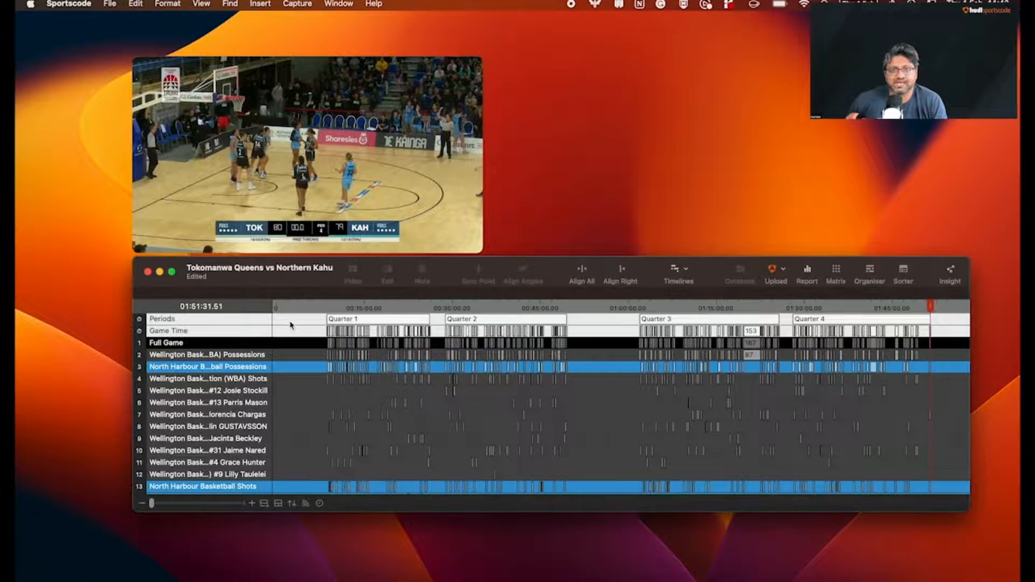
{"action": "left_click", "coordinate": [243, 325]}
{"action": "left_click", "coordinate": [242, 332]}
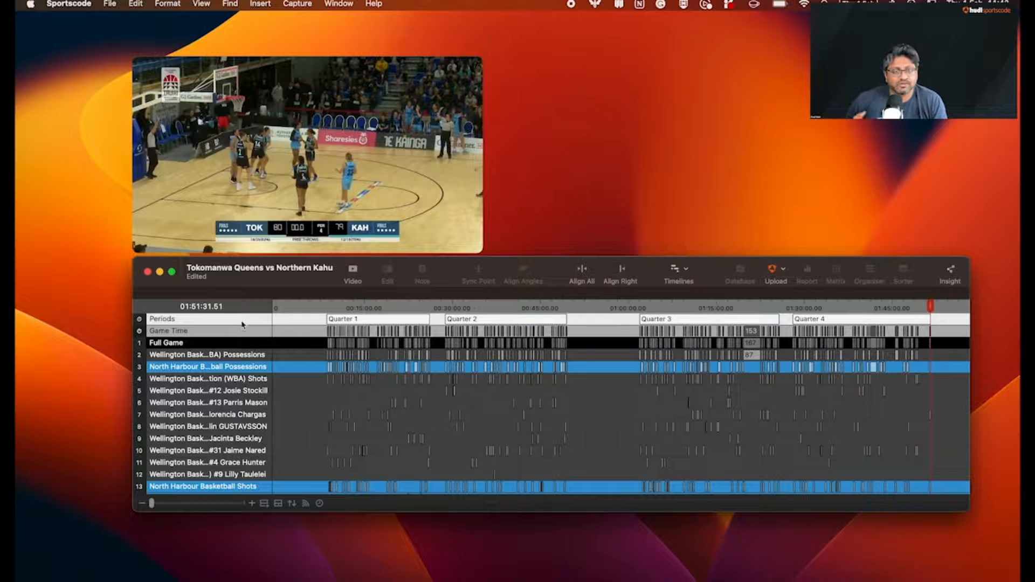
{"action": "left_click", "coordinate": [243, 324]}
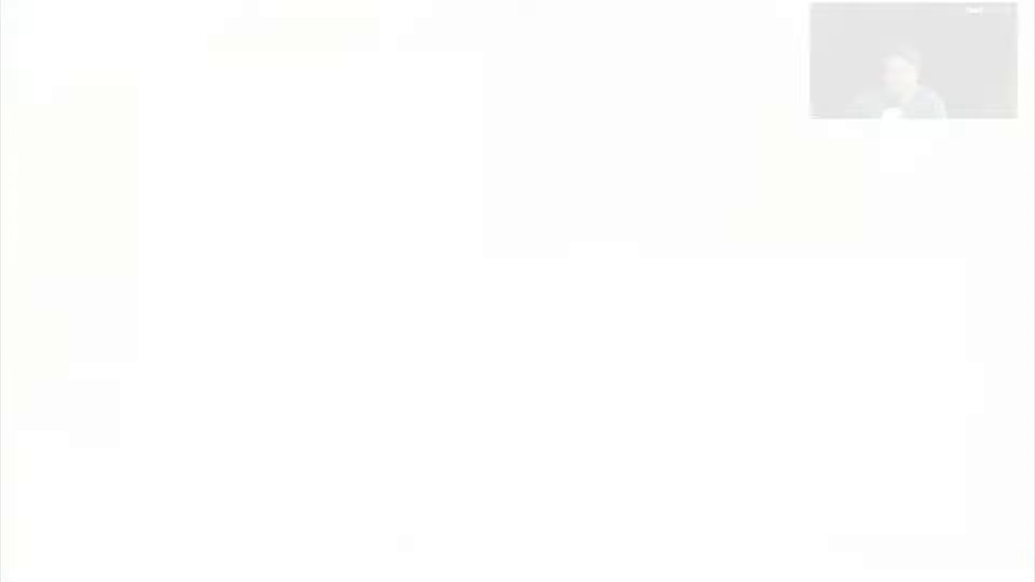